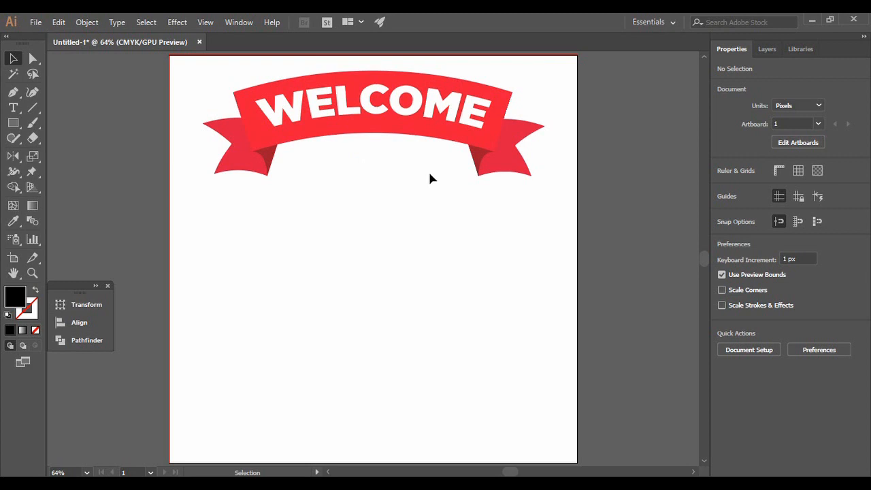
Step: Create a new 1000 × 1000 px document named Banner Vector and fit its artboard in the window
click(32, 22)
click(41, 34)
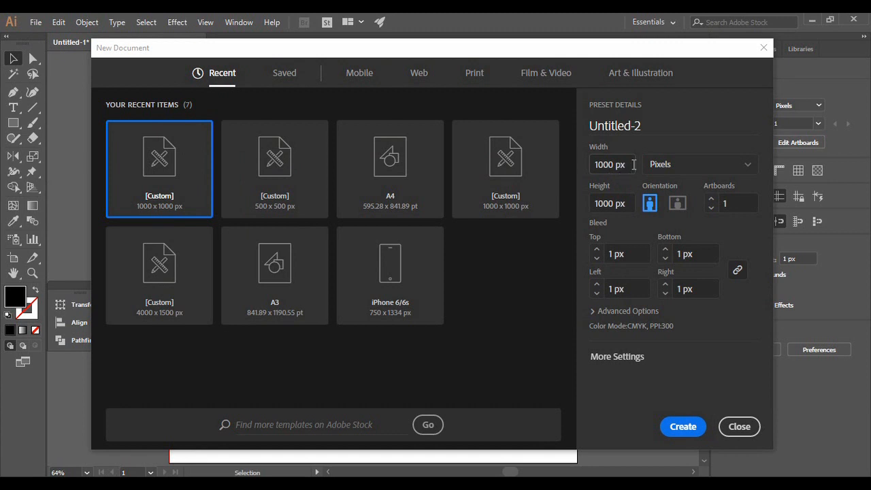
drag(641, 127, 562, 121)
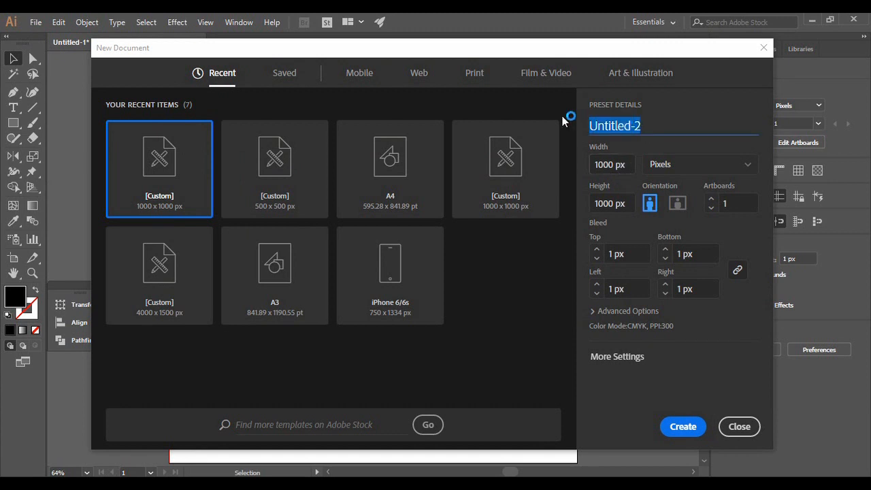
text(Ba)
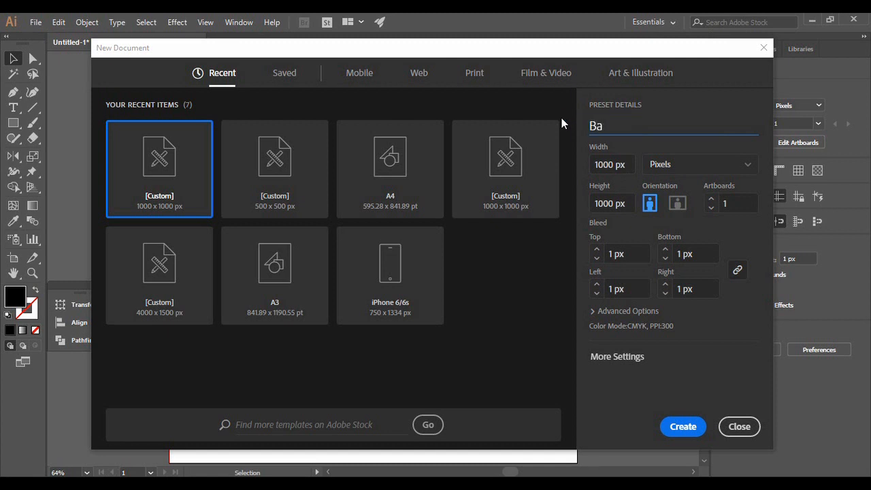
text(nner Vector)
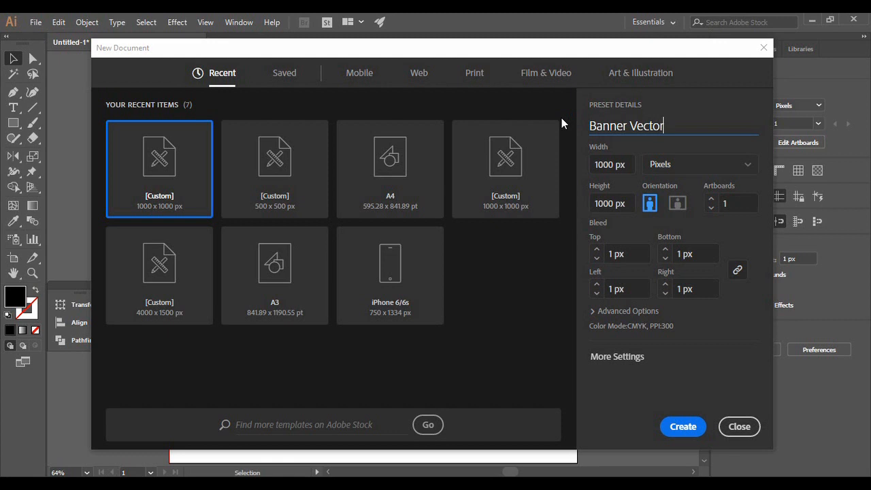
click(682, 425)
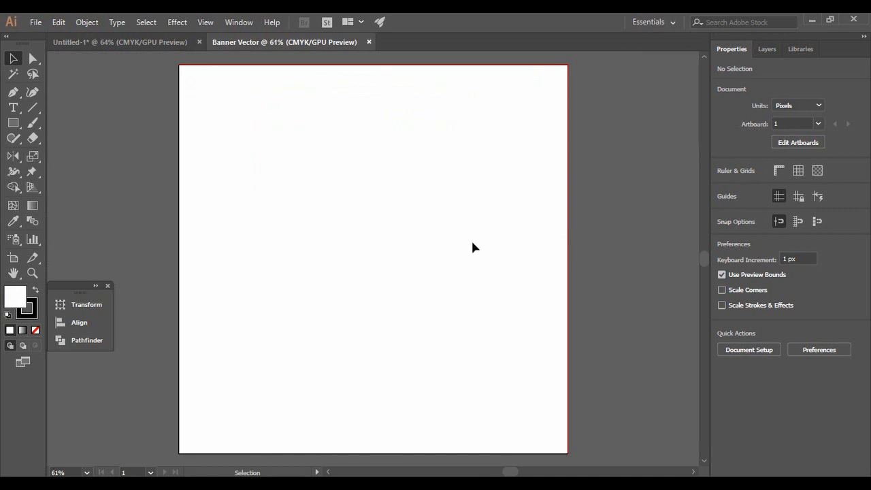
key(ctrl+0)
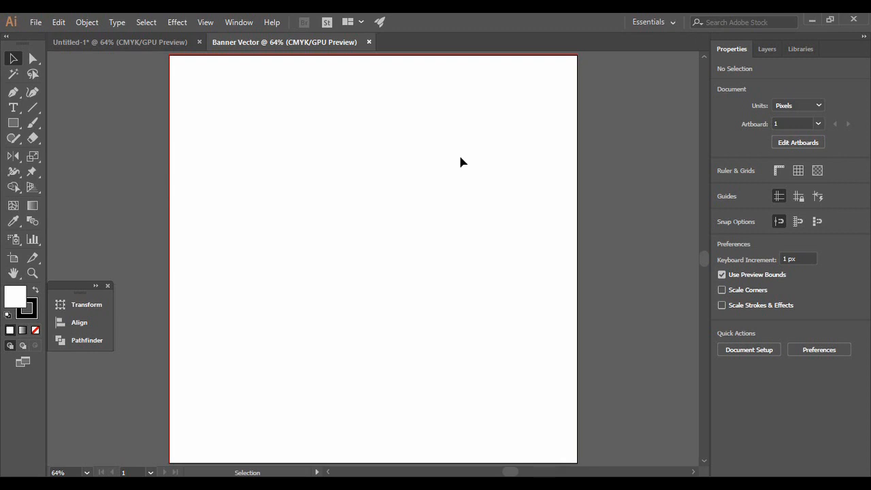
Step: Draw a wide horizontal rectangle about 784 × 92 px across the Banner Vector artboard, slightly above its middle
click(162, 42)
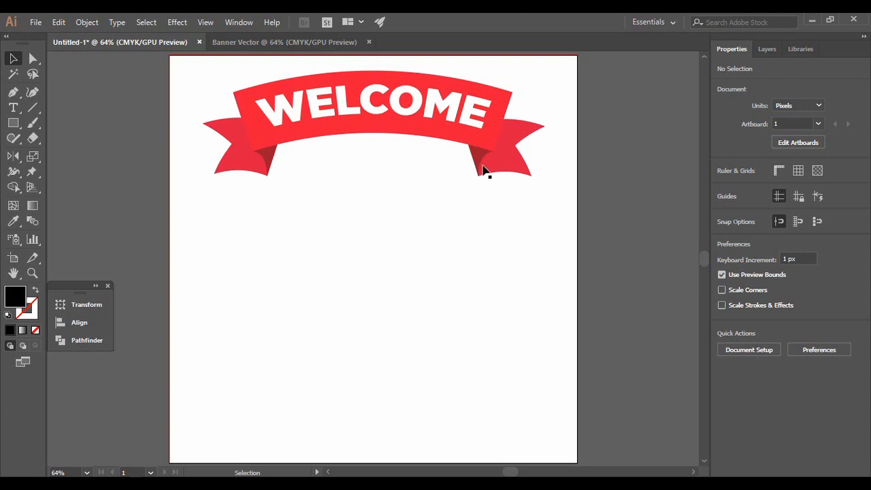
click(278, 47)
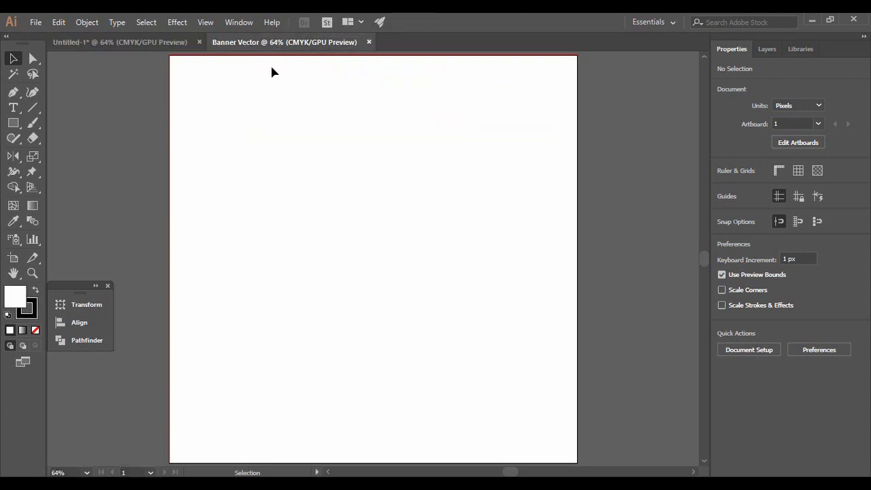
click(13, 126)
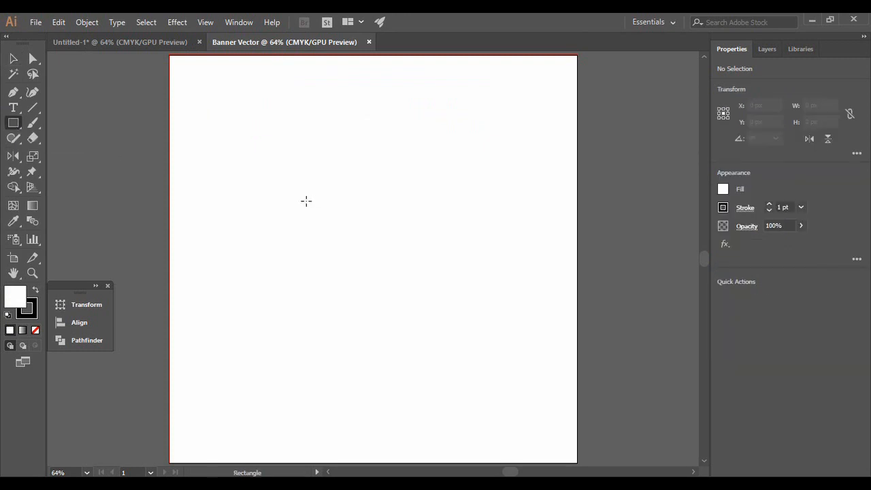
drag(214, 194, 534, 230)
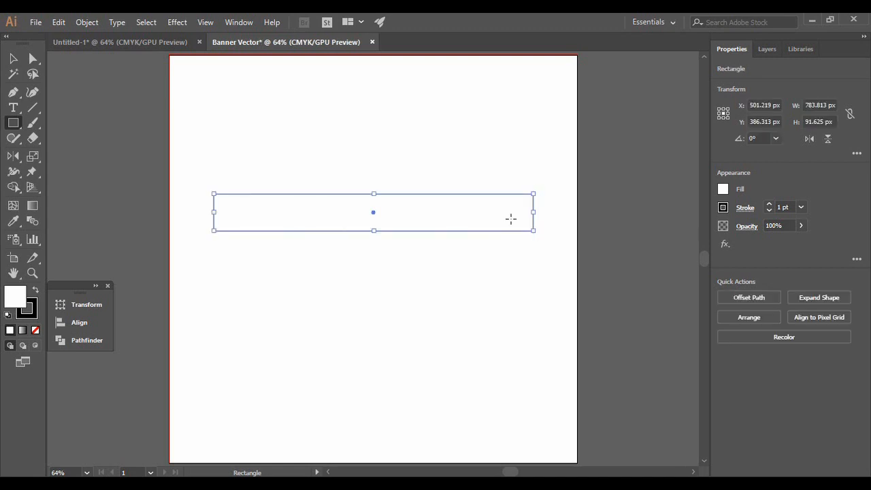
click(13, 59)
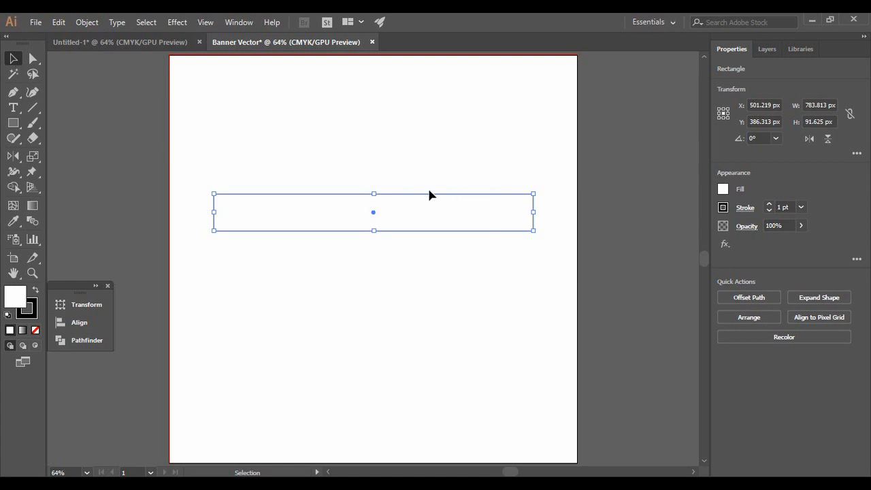
drag(415, 194, 418, 194)
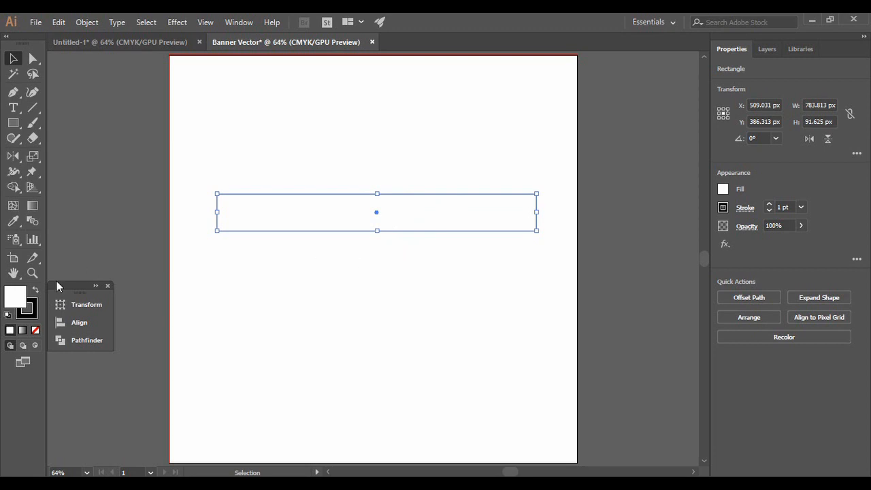
Step: Give the wide rectangle a light blue fill and remove its stroke
click(35, 310)
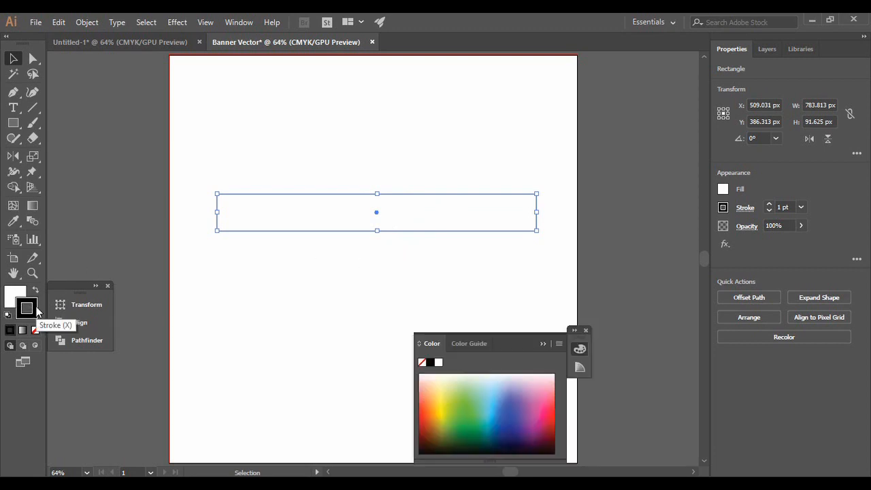
click(35, 330)
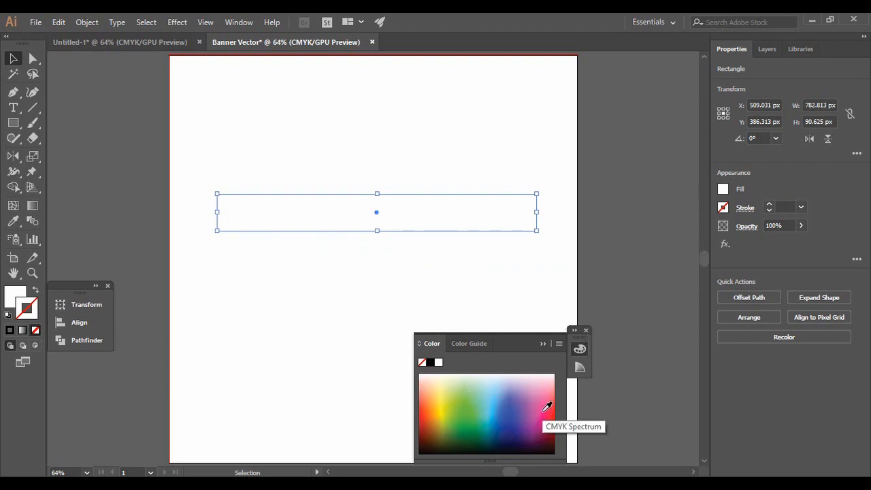
click(494, 404)
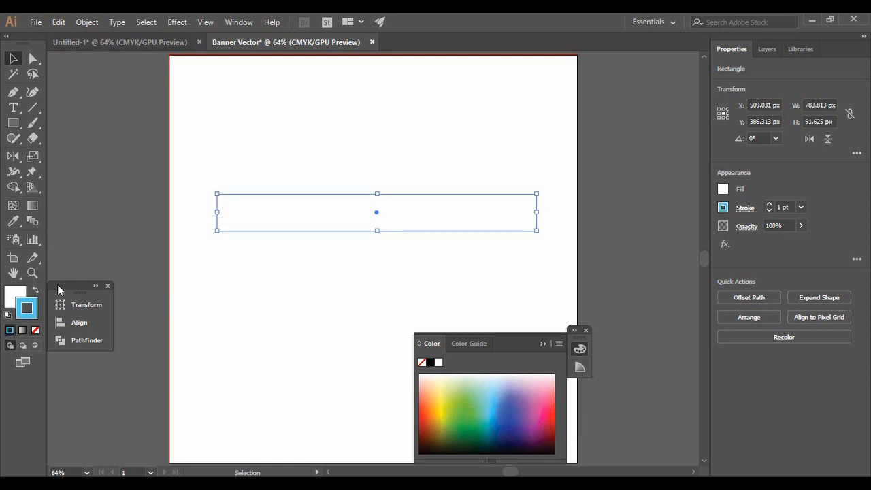
click(586, 331)
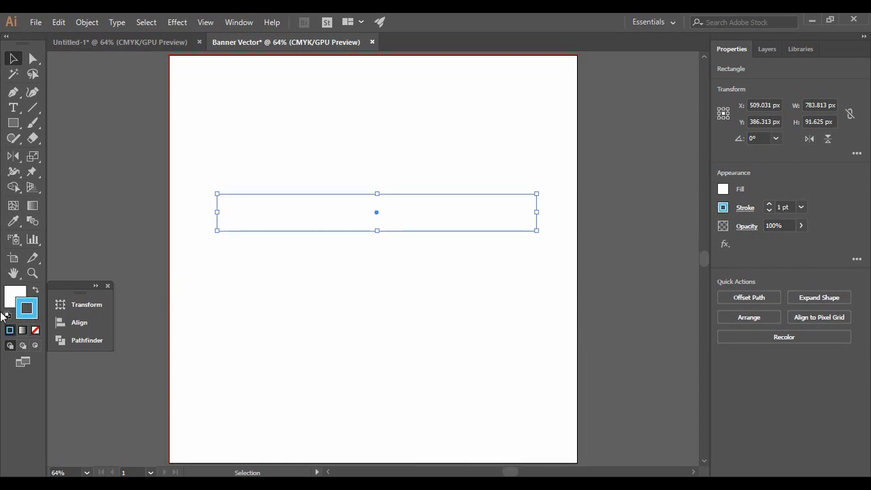
click(36, 292)
click(14, 297)
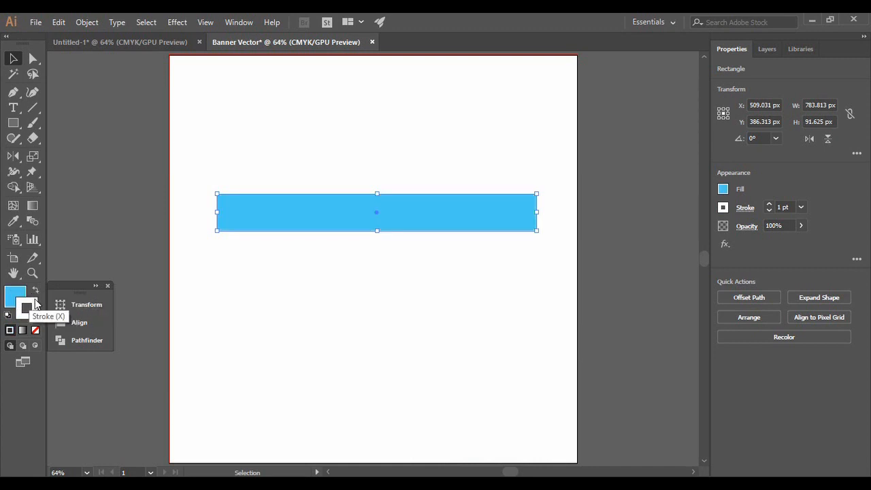
click(27, 310)
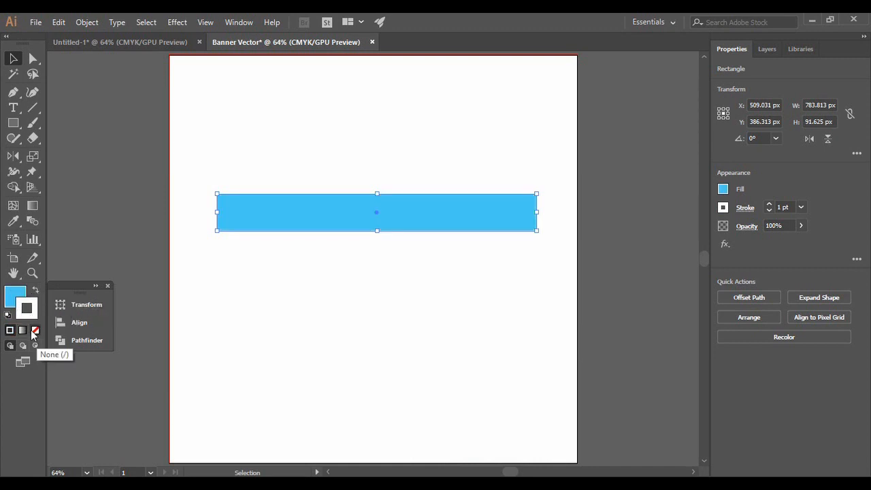
click(36, 331)
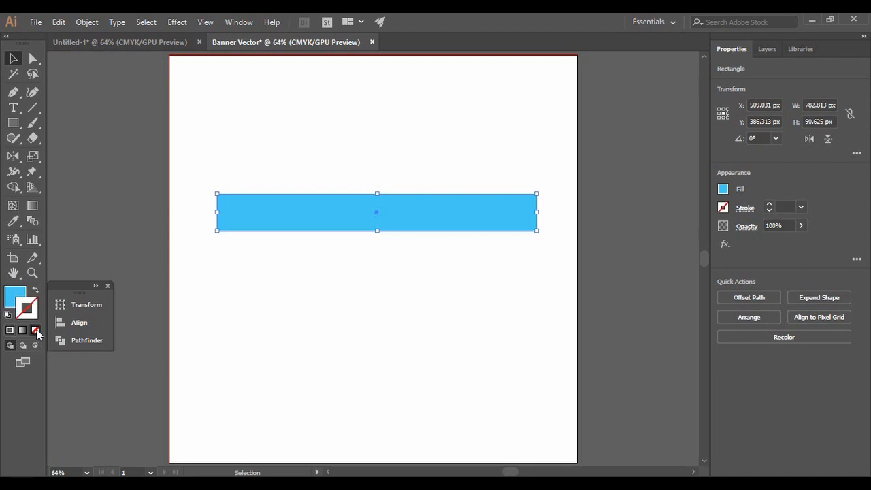
click(343, 317)
click(395, 207)
Step: Examine the folded ribbon ends of the finished WELCOME banner in Untitled-1, then return to Banner Vector
click(136, 33)
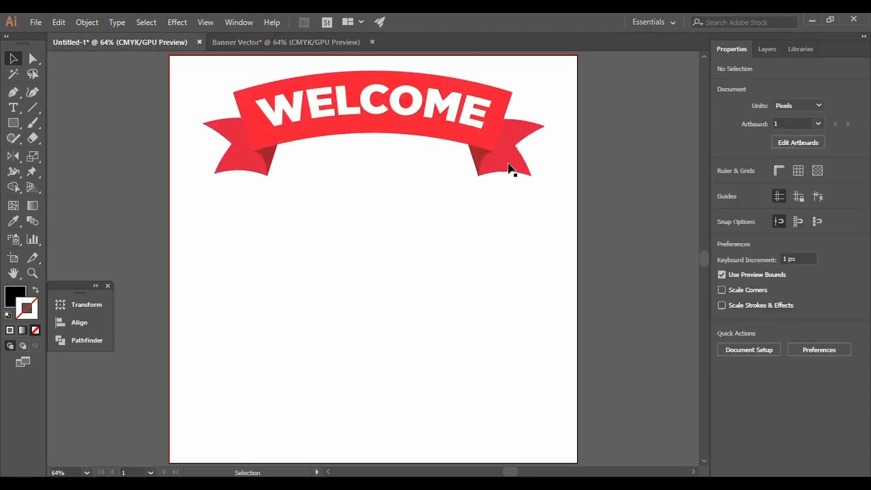
click(271, 45)
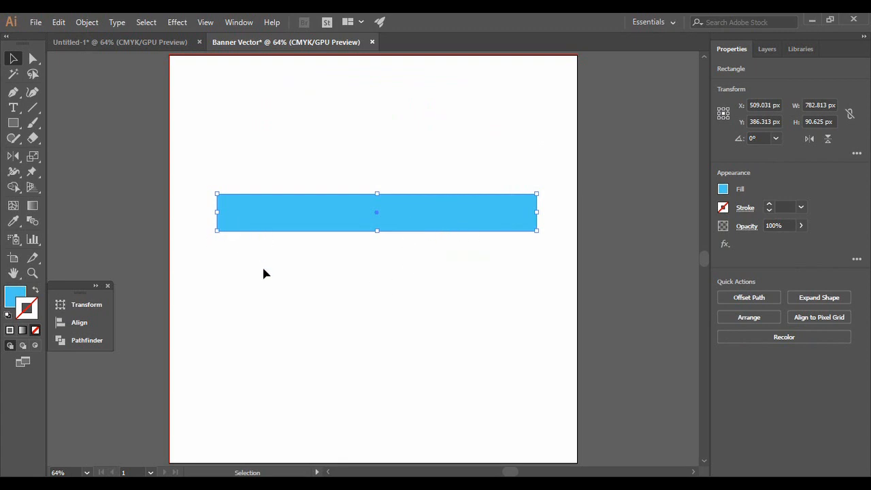
click(128, 43)
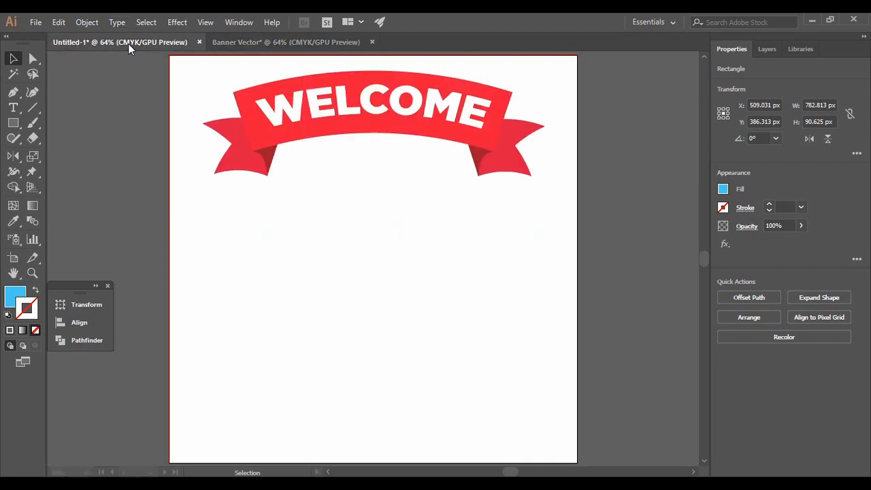
click(230, 172)
key(ctrl+shift+a)
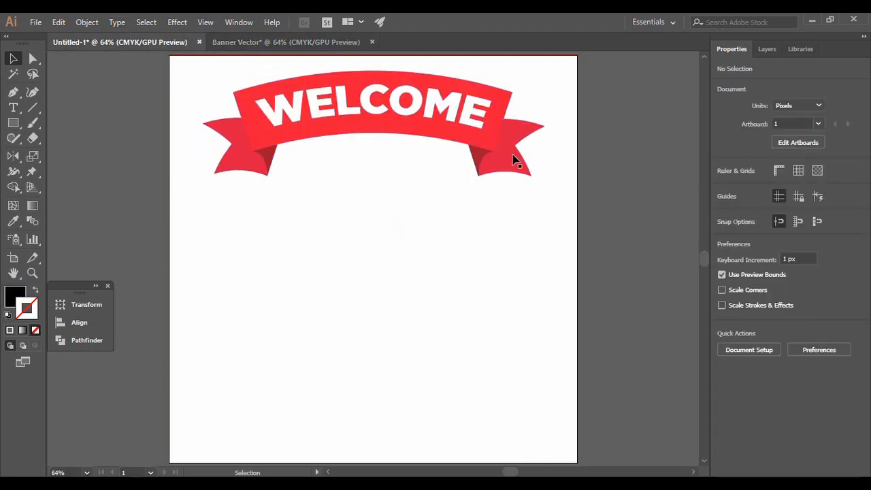
click(275, 41)
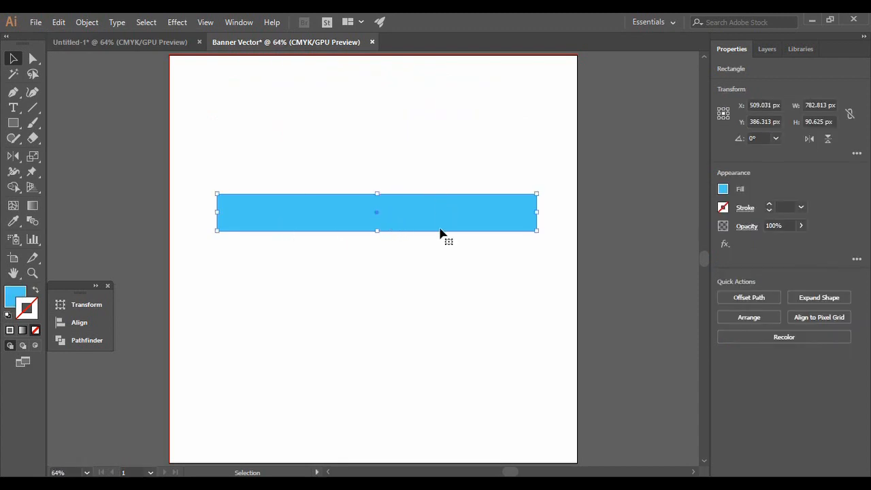
Step: Duplicate the blue rectangle straight below the original and shorten the copy from its right end to about 108 px wide
key(a)
key(v)
key(ctrl)
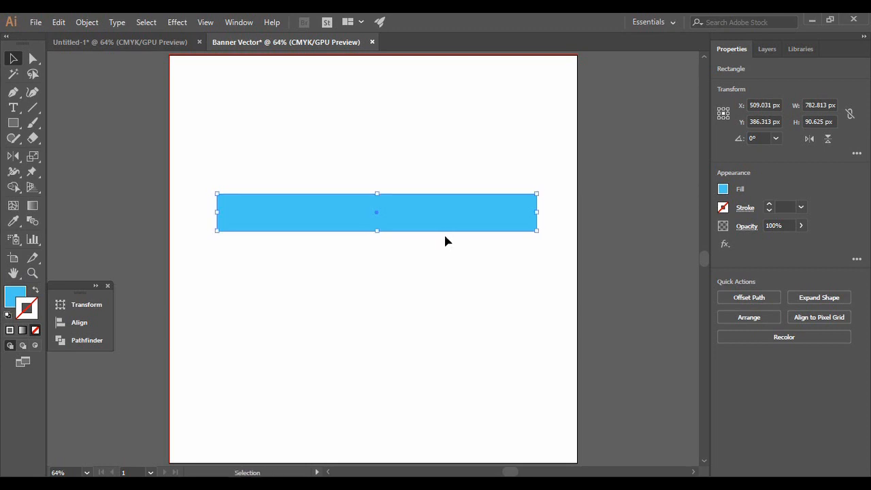
drag(435, 217, 434, 262)
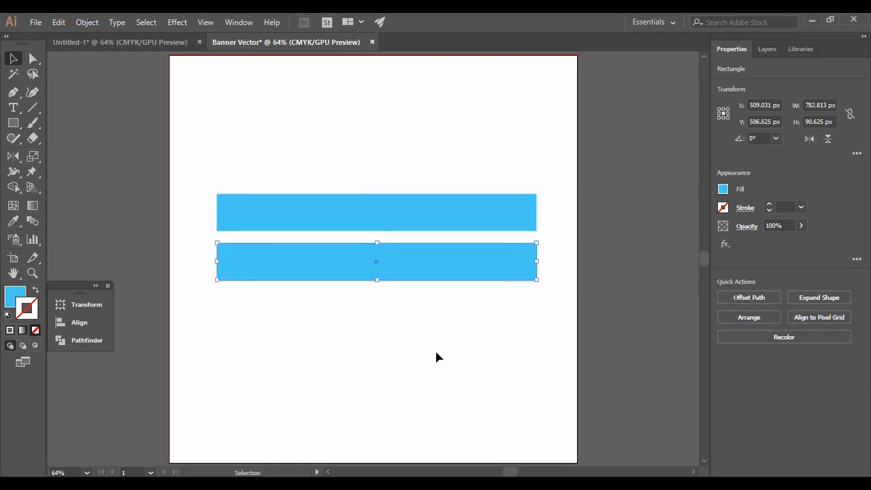
drag(539, 261, 263, 258)
click(274, 307)
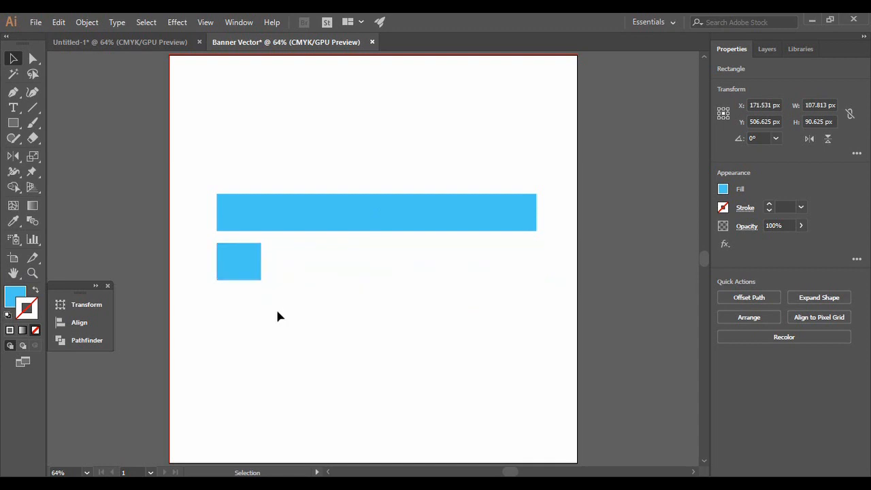
Step: Turn on Smart Guides and add an anchor point at the middle of the small blue rectangle's left edge
click(250, 277)
key(a)
key(ctrl+plus)
key(ctrl+plus)
key(ctrl+plus)
key(ctrl+plus)
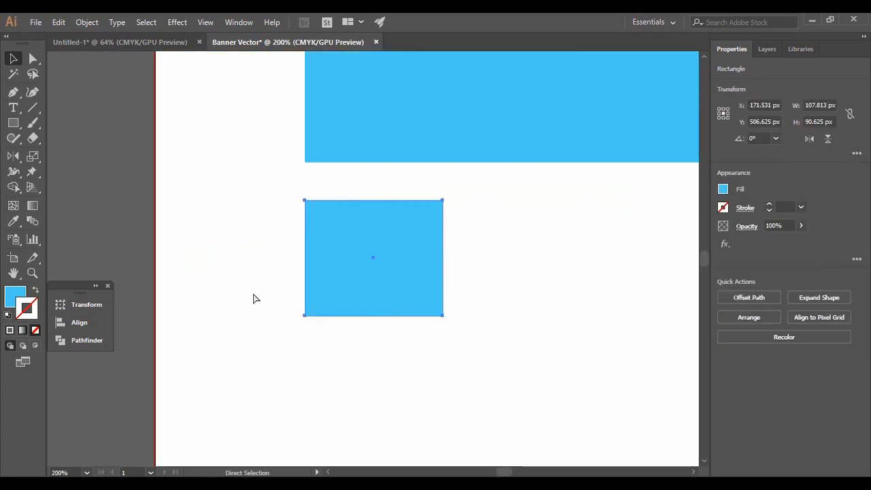
key(v)
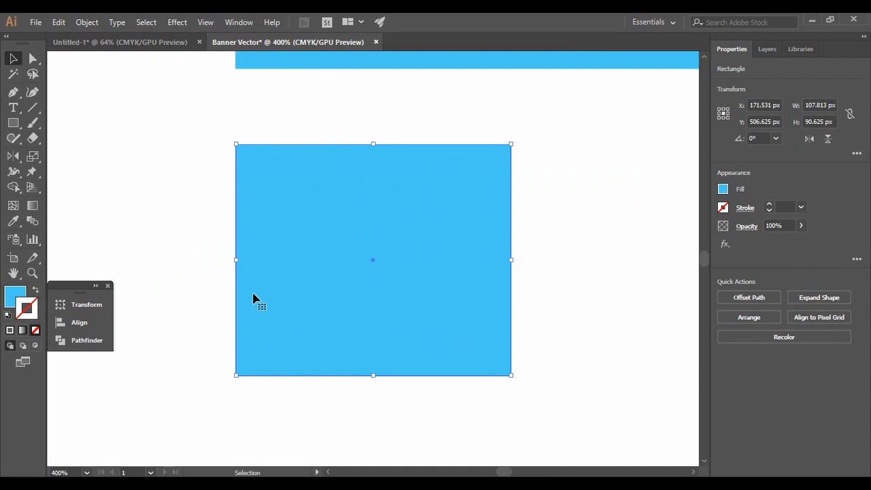
click(567, 228)
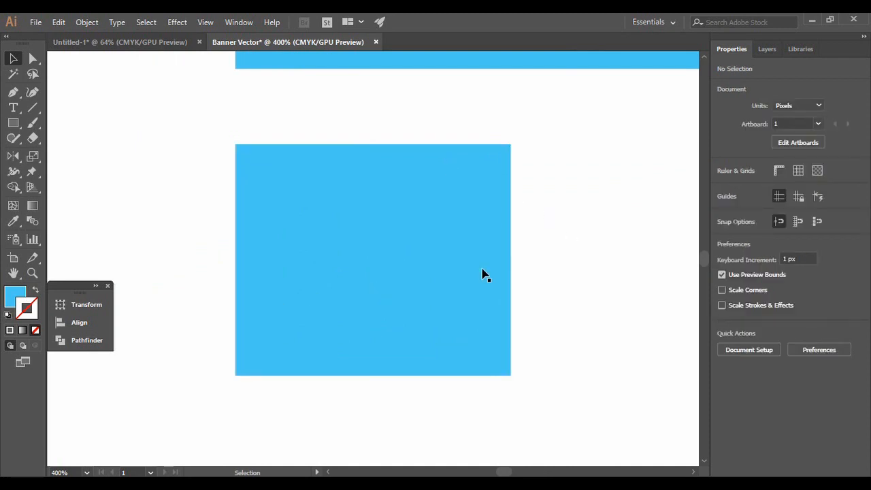
click(371, 216)
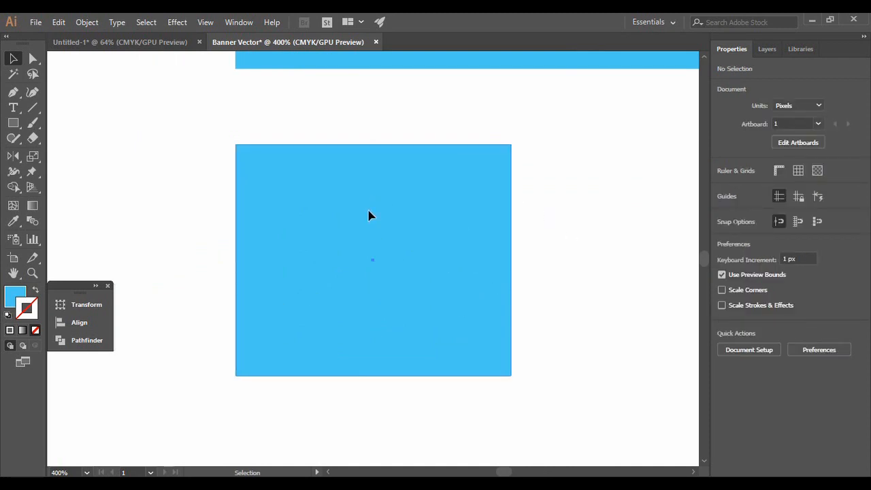
click(21, 102)
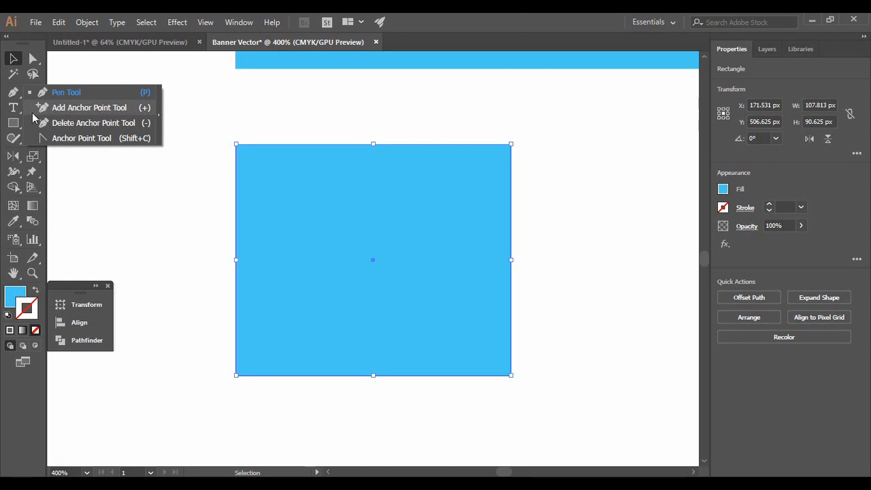
click(99, 109)
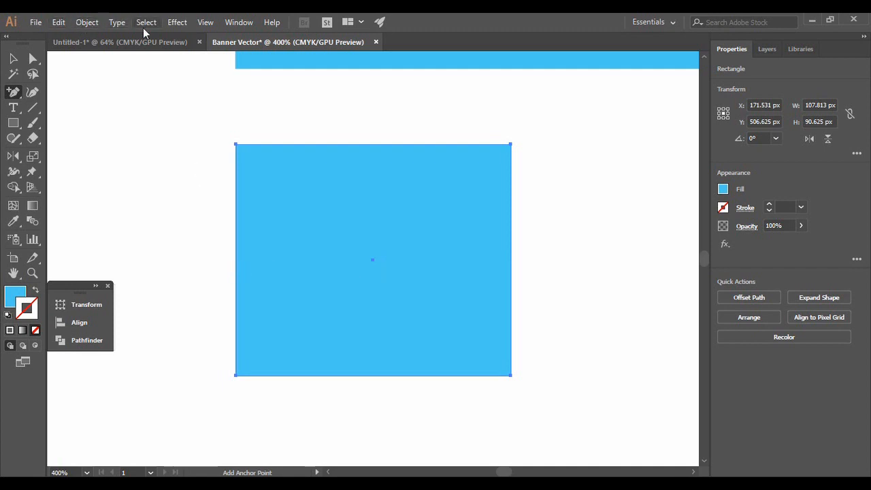
click(206, 23)
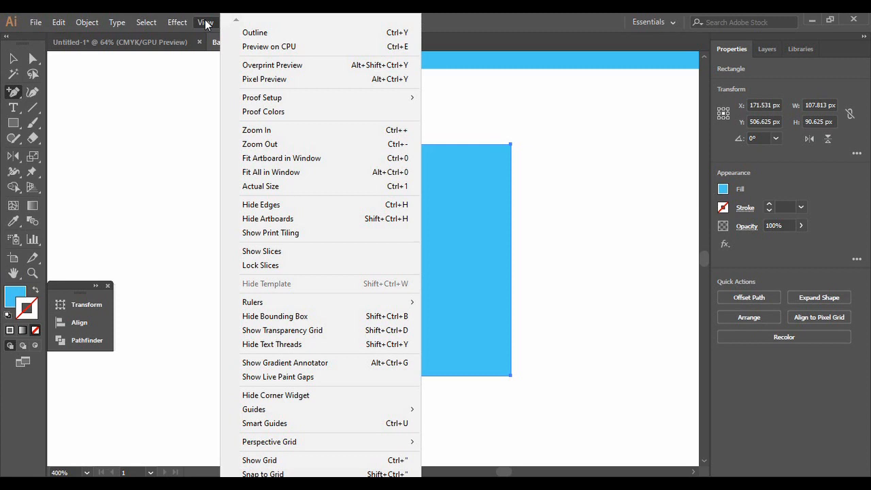
click(247, 425)
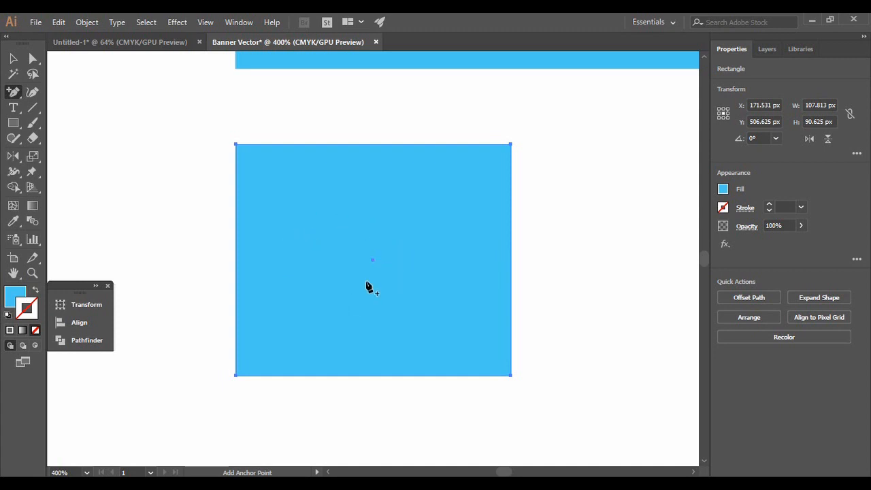
click(236, 260)
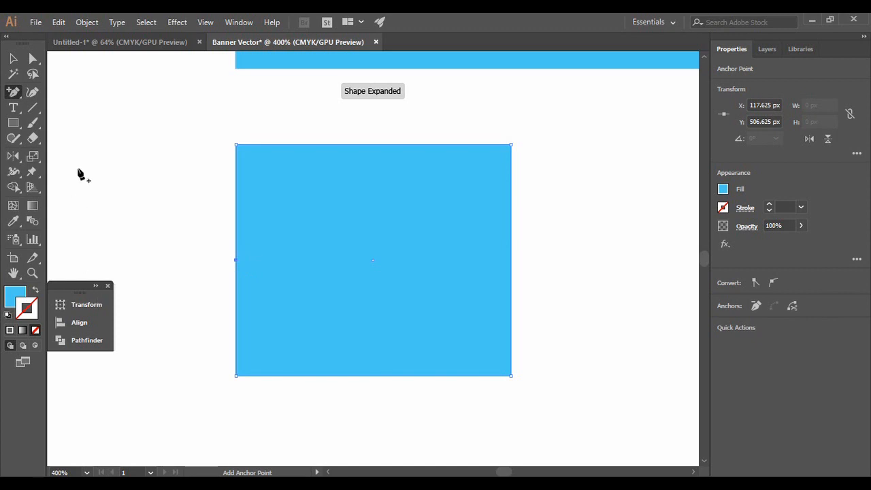
Step: Pull the new middle anchor horizontally inward by about a third of the shape's width to form a V-shaped ribbon notch
click(37, 65)
drag(237, 259, 297, 269)
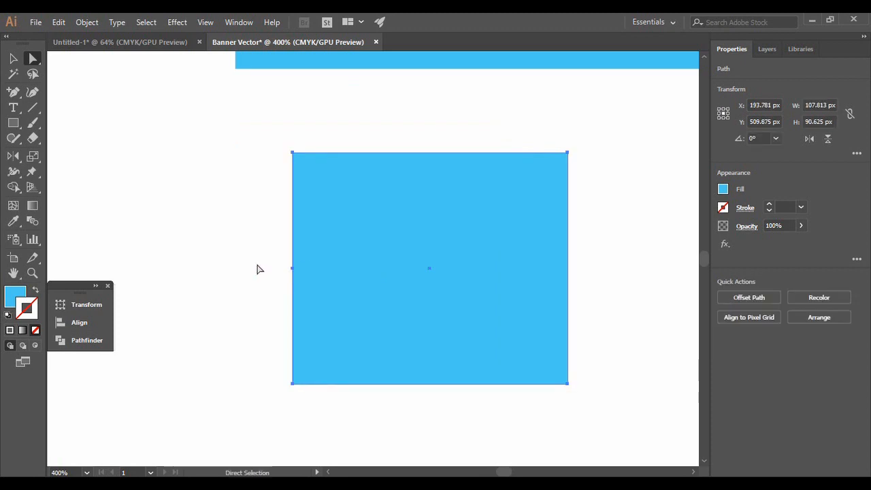
click(259, 268)
click(294, 271)
drag(294, 271, 386, 275)
click(212, 256)
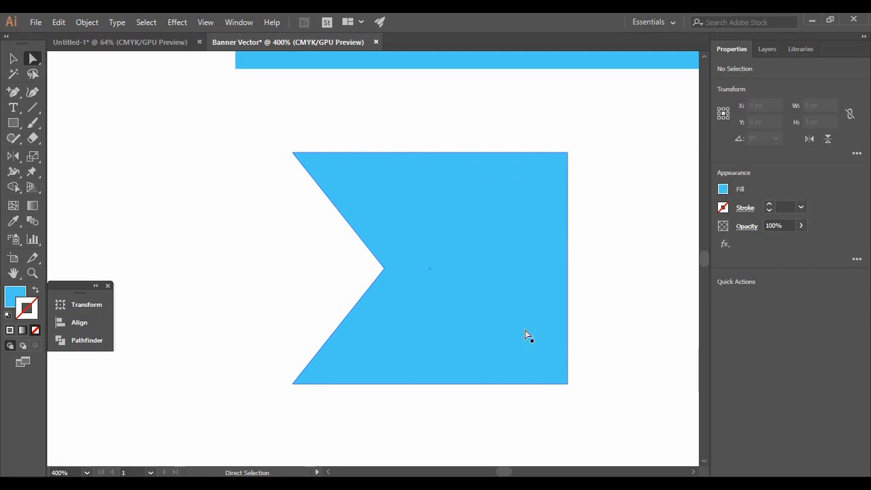
click(562, 362)
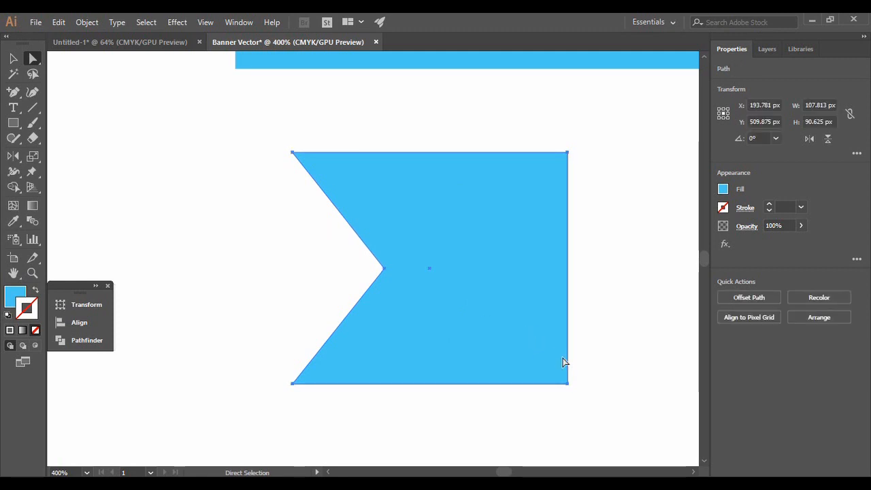
key(ctrl+0)
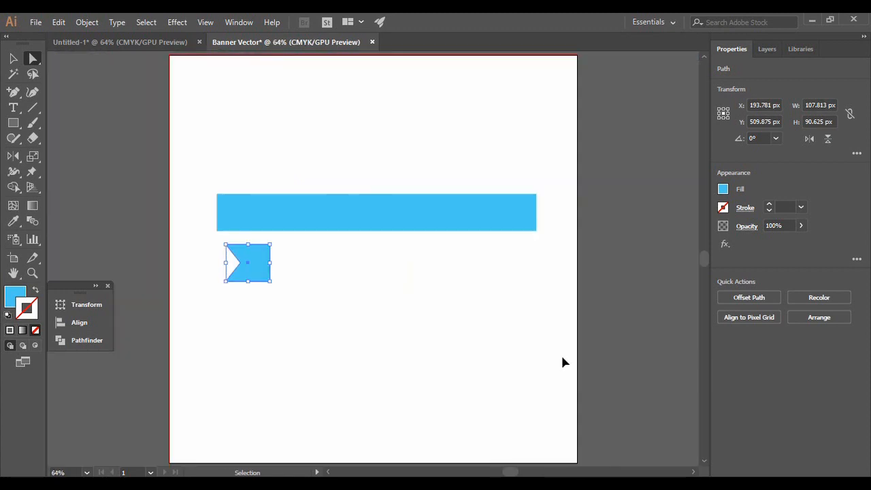
Step: Shorten the long blue rectangle from its right end to about 566 px wide and centre it horizontally on the artboard
click(437, 217)
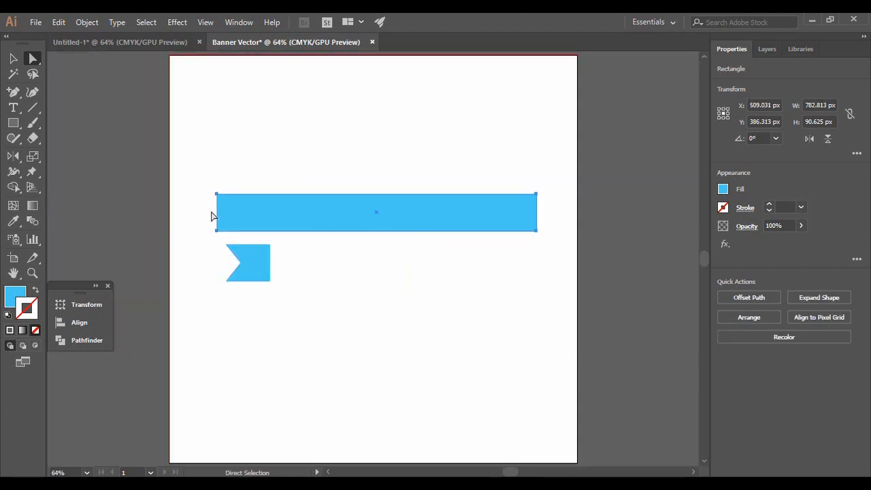
click(13, 59)
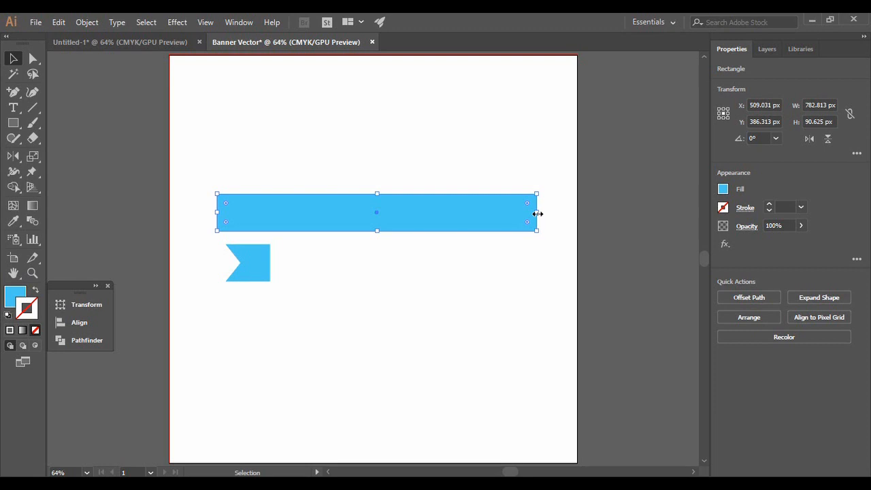
drag(538, 213, 448, 207)
click(418, 281)
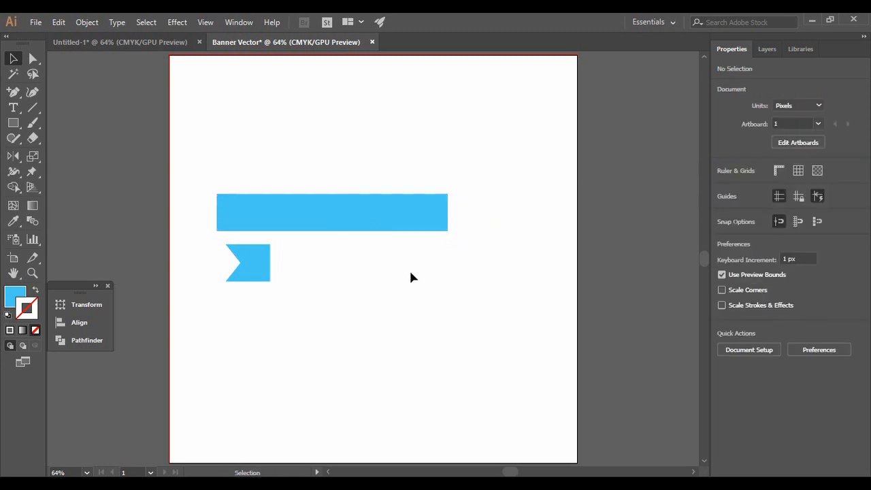
drag(373, 207, 403, 213)
click(415, 272)
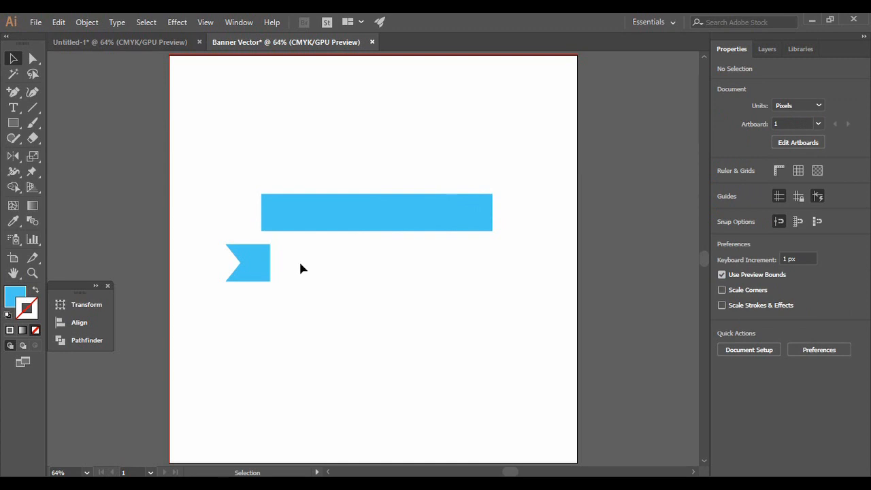
Step: Move the notched piece up to overlap the long rectangle's lower left corner and send it to the back
drag(258, 270, 262, 238)
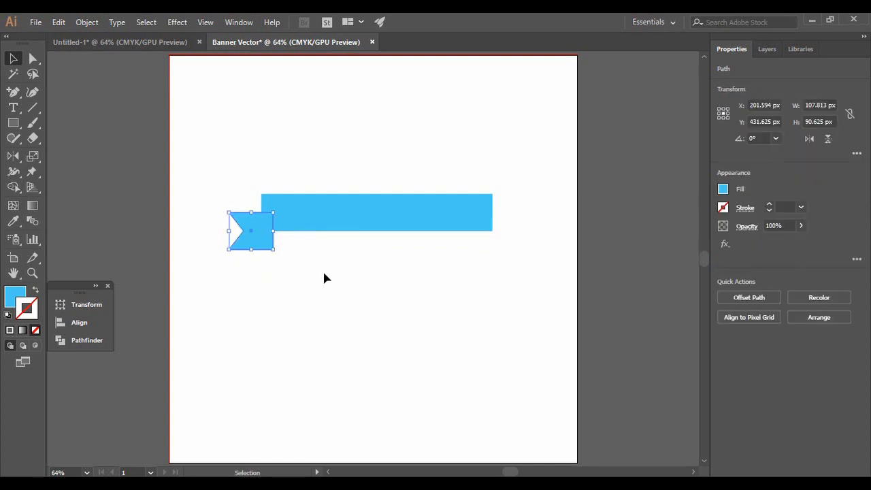
click(338, 309)
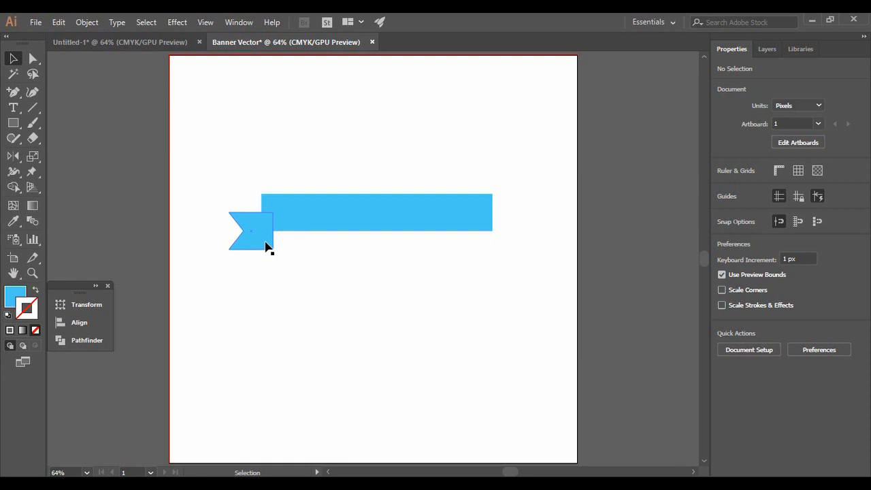
drag(267, 246, 264, 241)
click(279, 273)
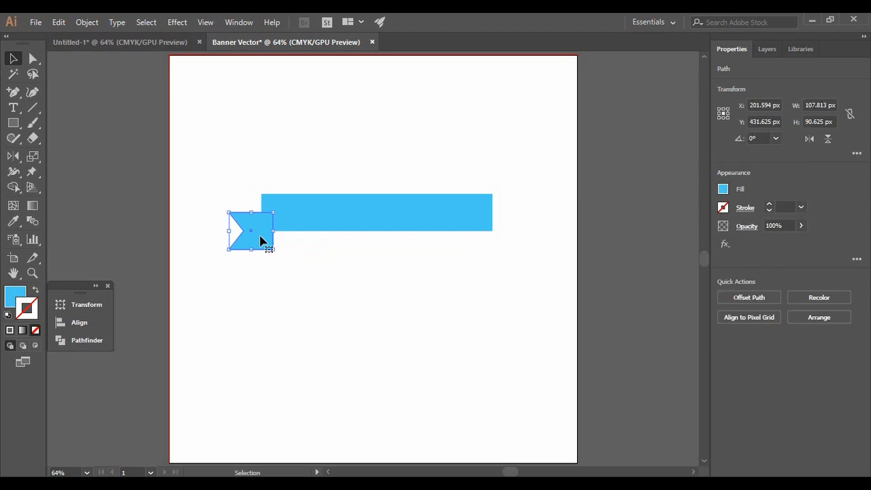
right_click(260, 239)
mouse_move(326, 411)
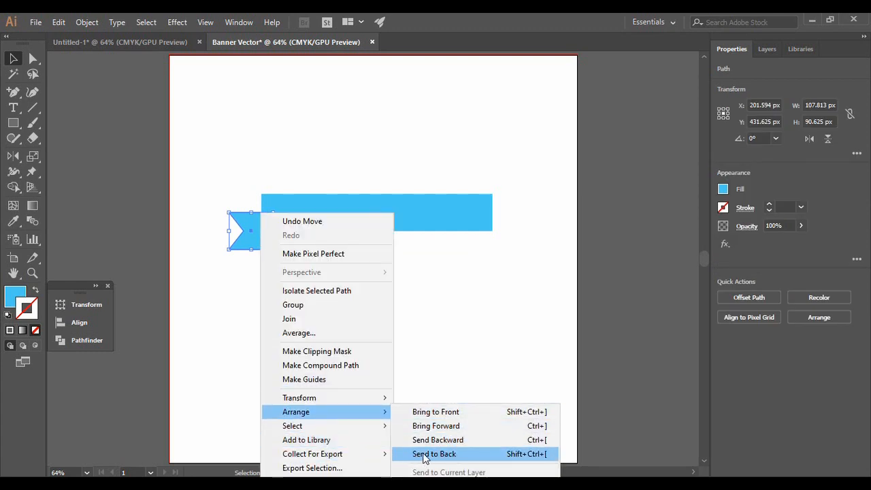
click(425, 458)
click(370, 328)
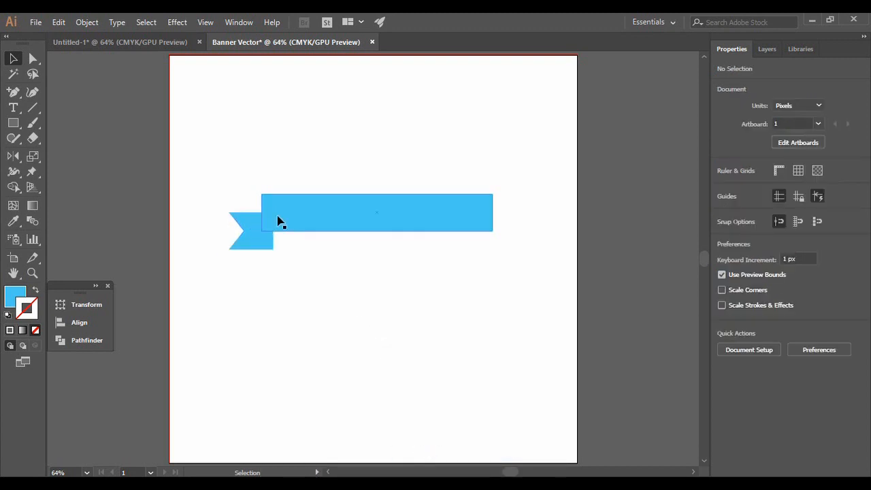
Step: Recolour the notched ribbon tail with a dark bluish-purple fill and keep it without a stroke
click(253, 240)
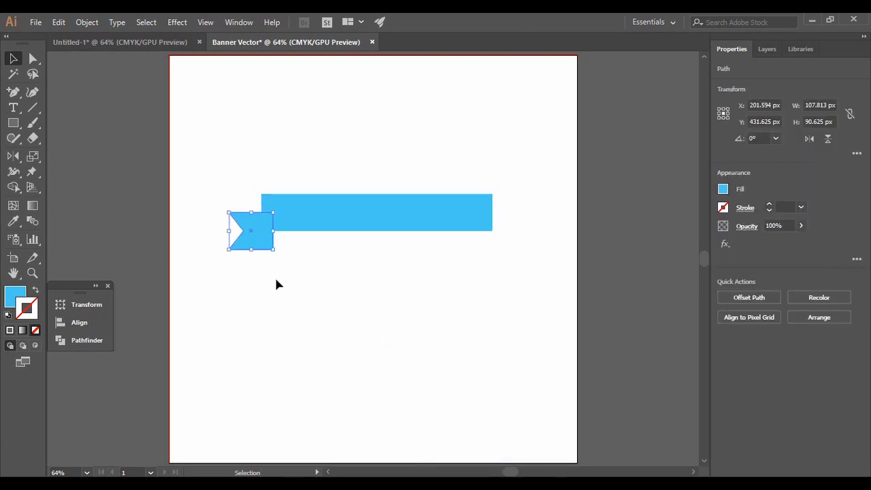
key(comma)
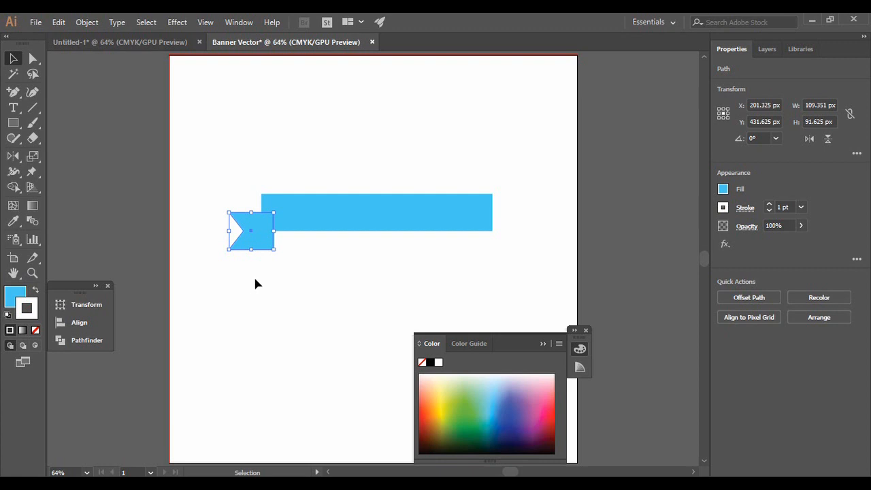
click(585, 331)
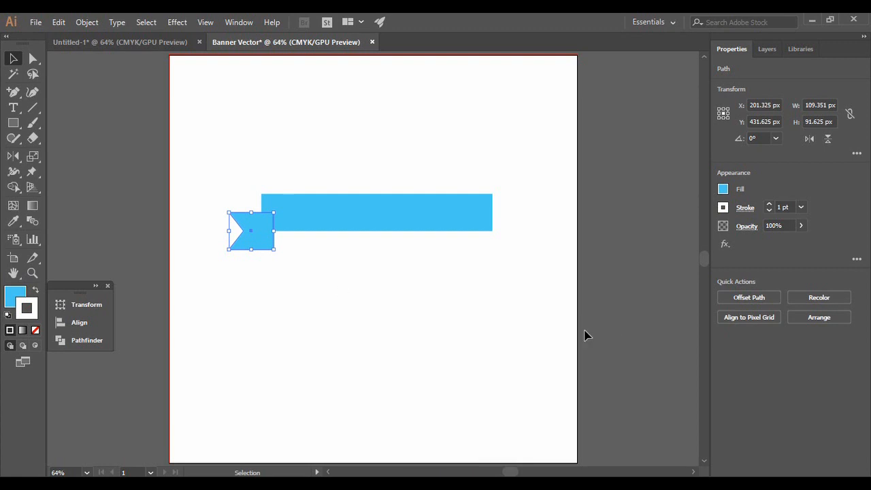
click(36, 331)
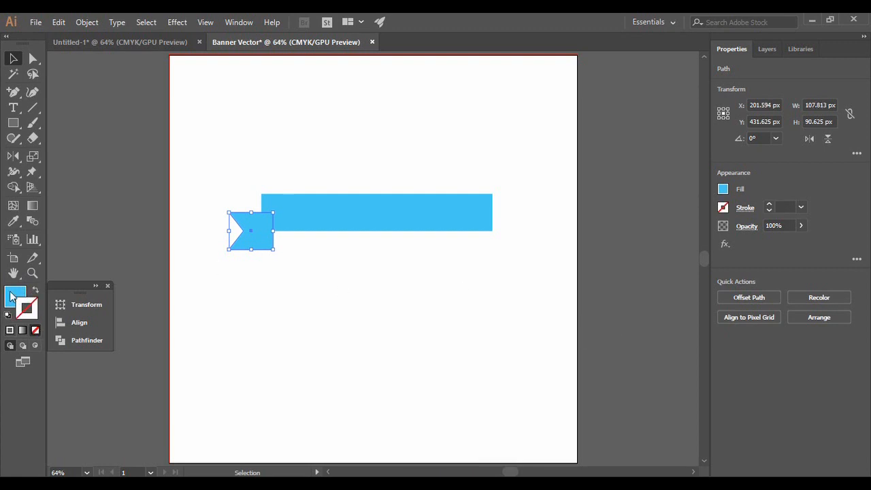
click(12, 295)
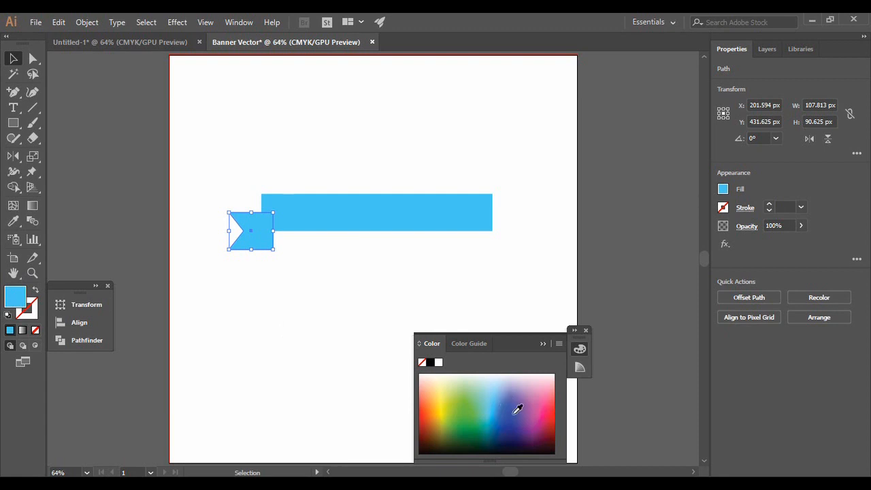
drag(517, 411, 521, 420)
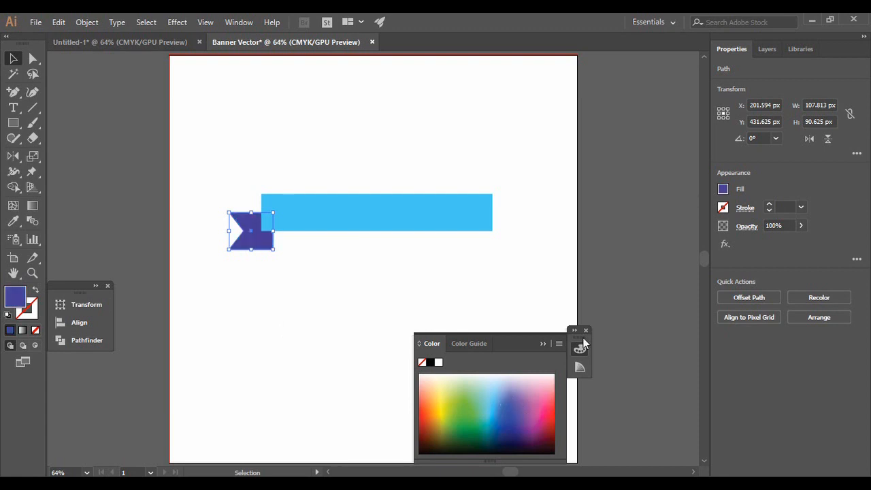
click(585, 330)
click(402, 278)
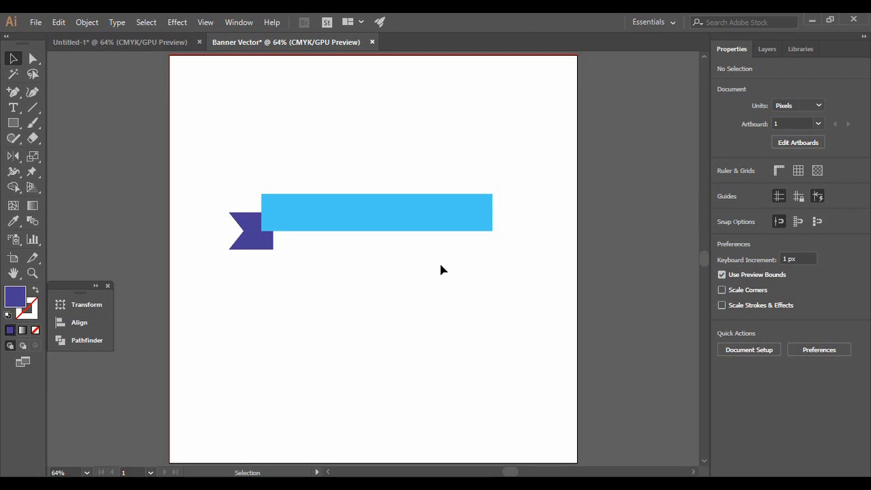
Step: Start a warp envelope distortion on the long light blue rectangle, keeping its preview in clear view on the artboard
click(415, 216)
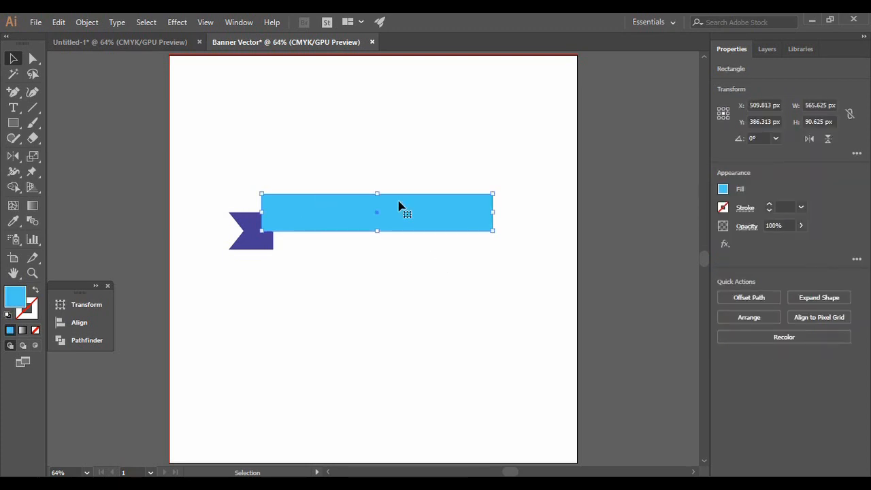
click(87, 22)
mouse_move(141, 355)
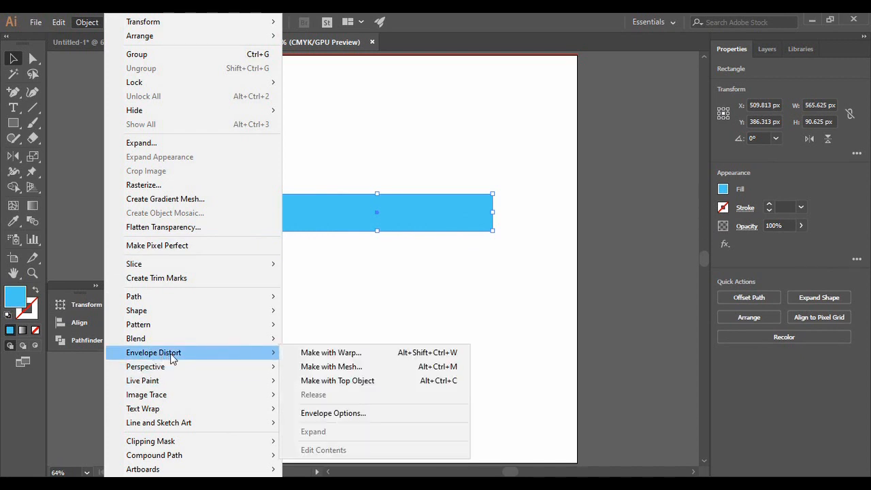
click(340, 354)
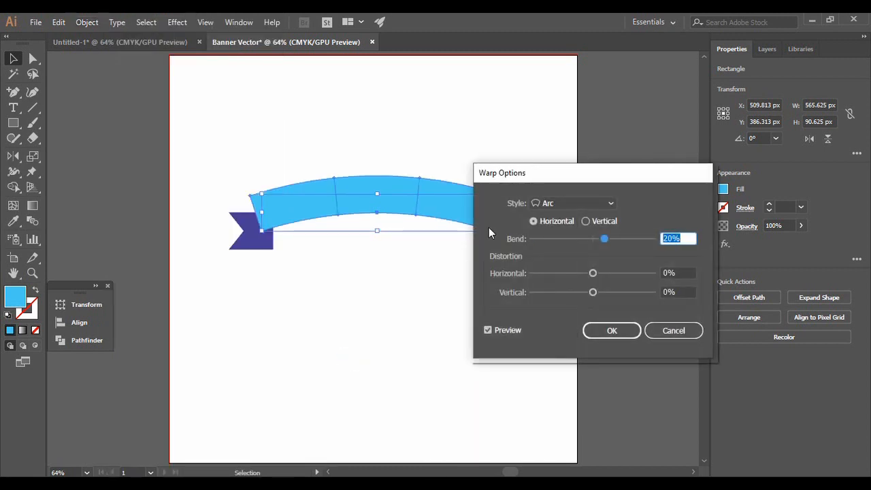
drag(553, 180, 589, 223)
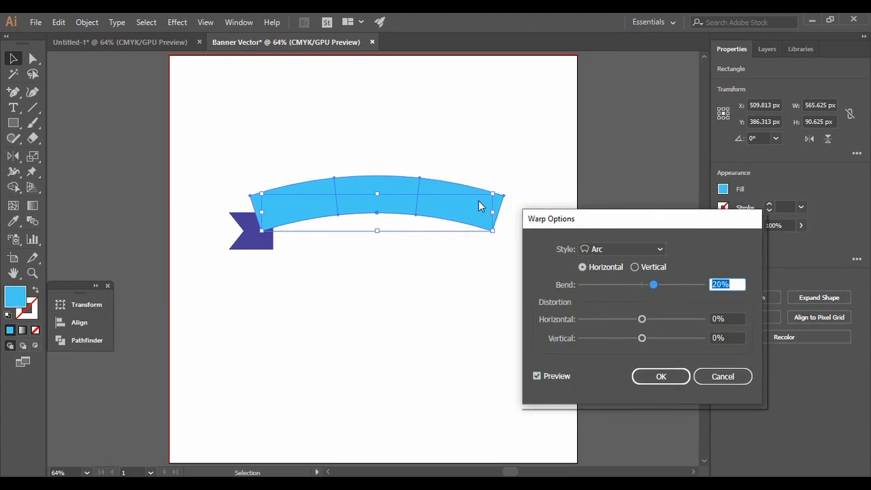
Step: Try the Arc Lower, Arc Upper, Bulge and Flag warp styles on the light blue rectangle
click(660, 248)
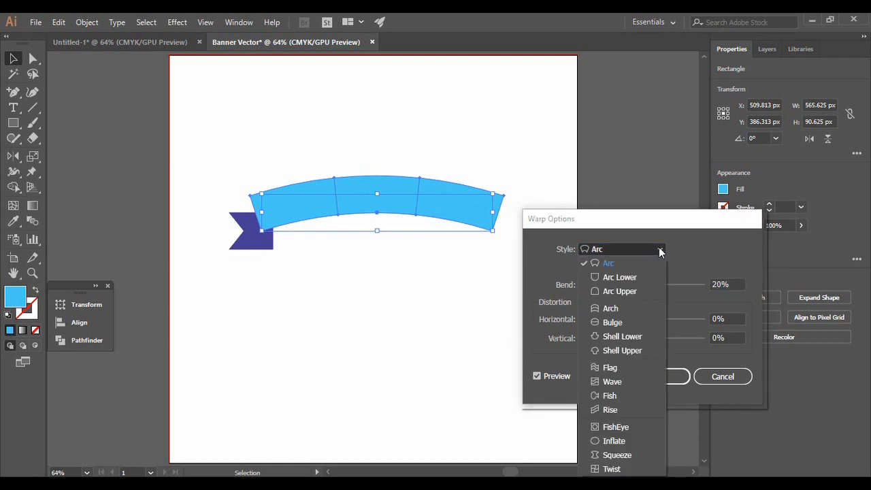
click(639, 273)
click(645, 249)
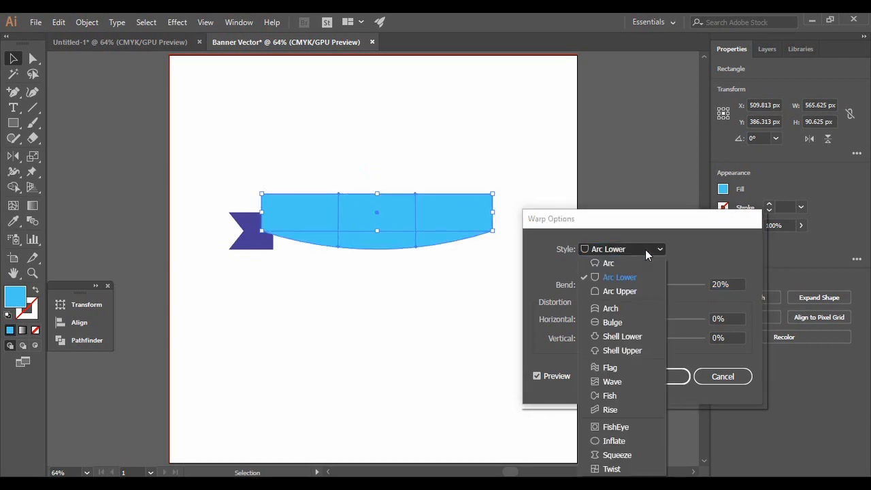
click(628, 290)
click(641, 254)
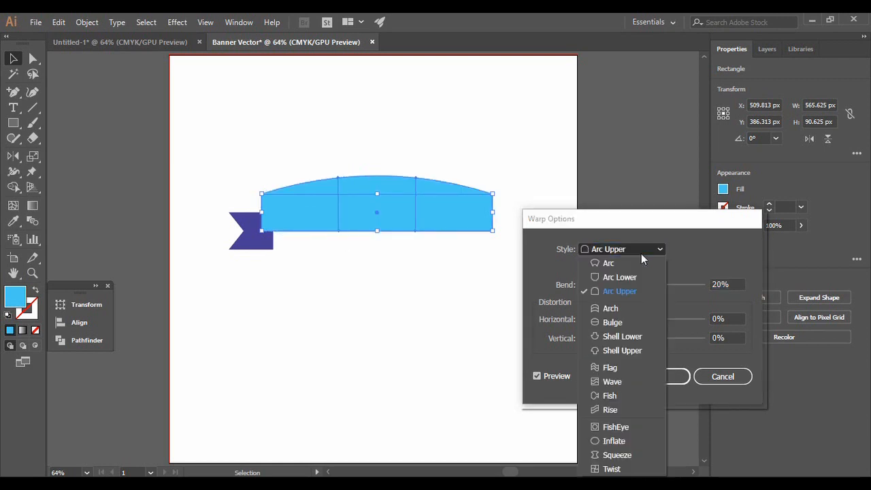
click(627, 324)
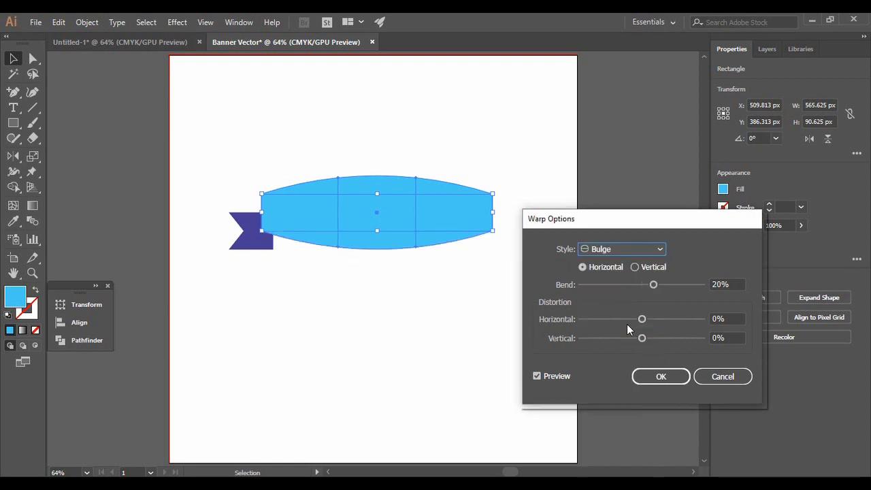
click(655, 252)
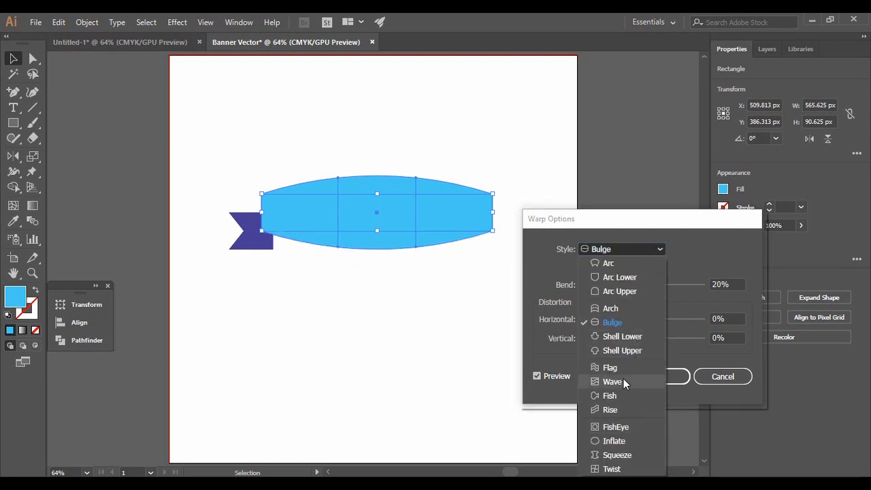
click(612, 367)
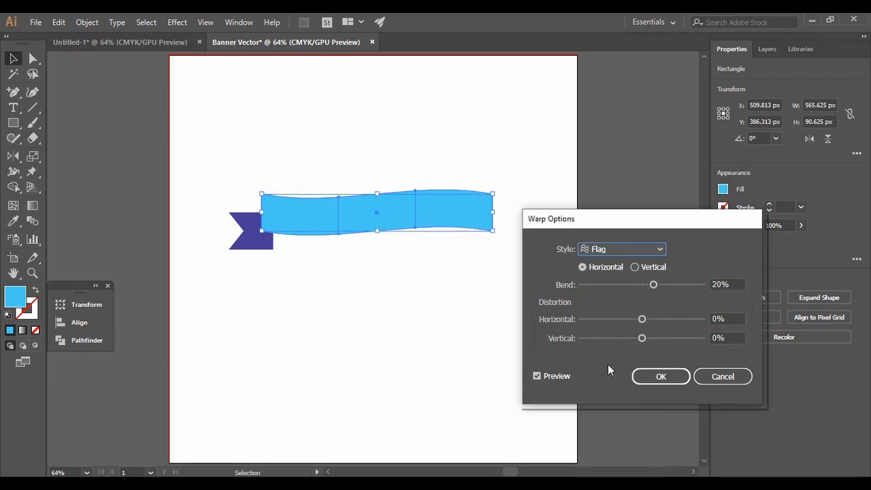
Step: Warp the light blue rectangle into an upward curve with the horizontal Arc style at 20% bend
click(655, 252)
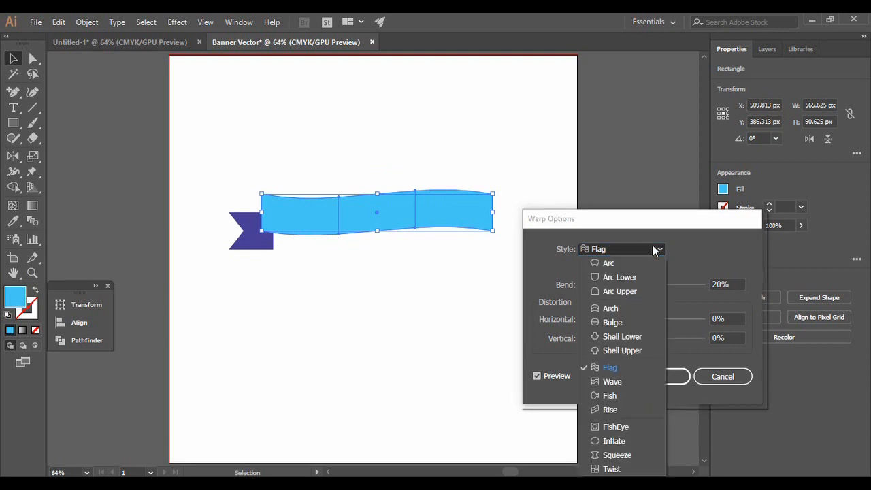
click(611, 263)
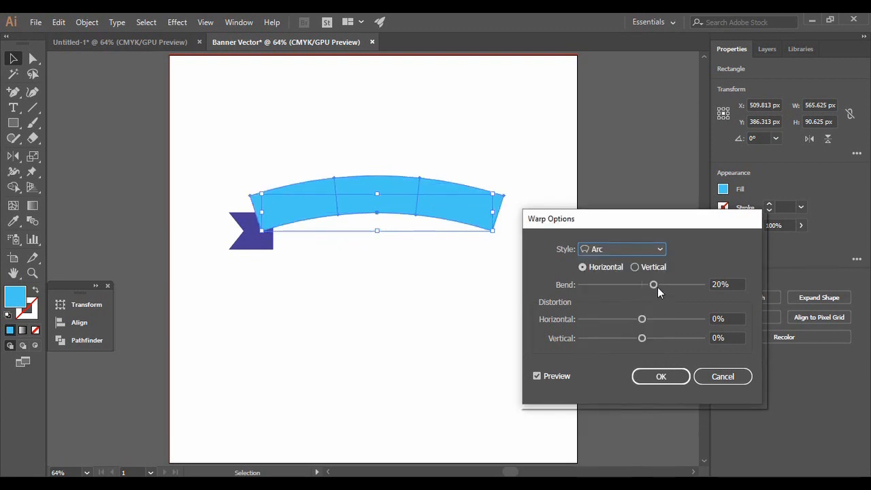
mouse_move(654, 284)
mouse_down()
mouse_move(681, 283)
mouse_move(618, 290)
mouse_move(653, 285)
mouse_up()
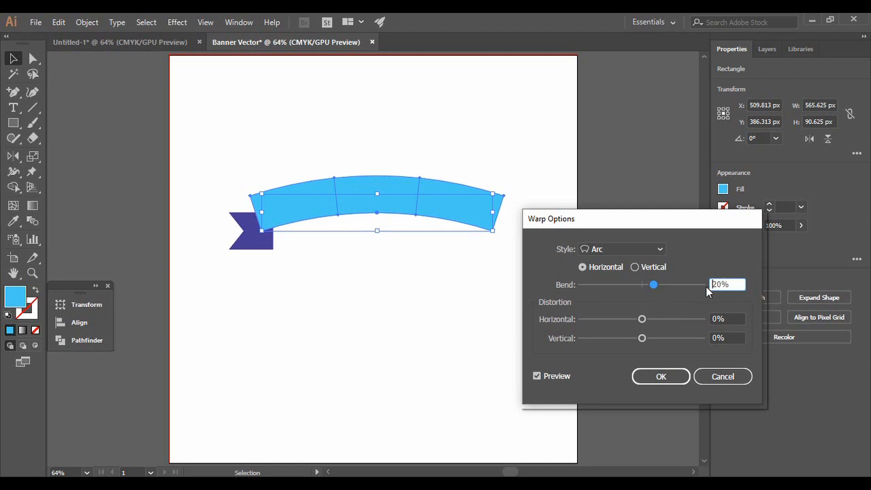
click(673, 376)
click(368, 258)
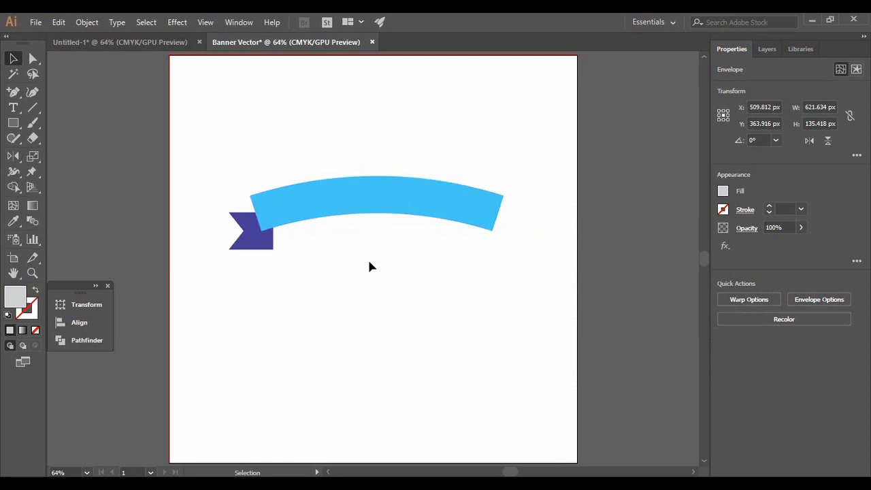
Step: Warp the purple notched tail with the same horizontal Arc envelope style at 20% bend
click(257, 240)
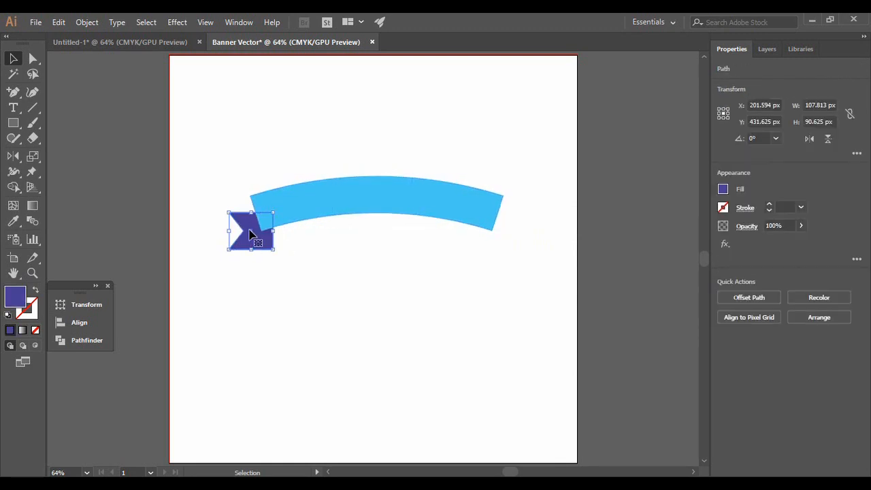
click(90, 21)
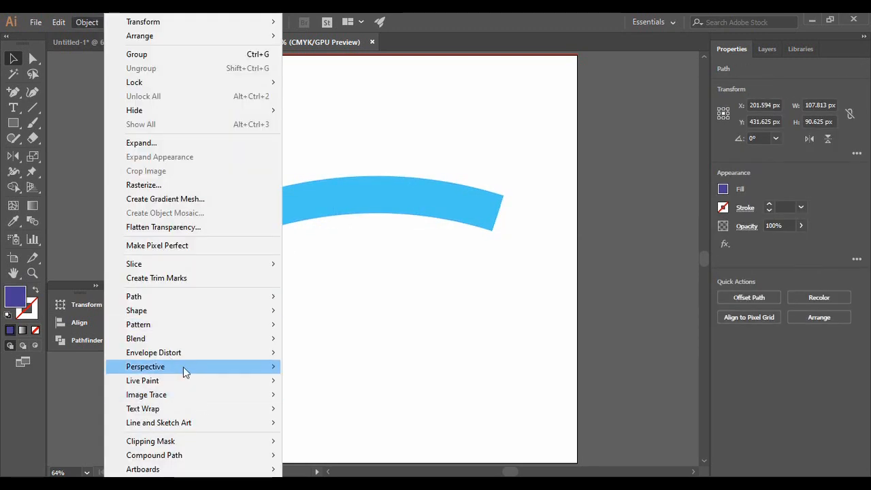
mouse_move(179, 352)
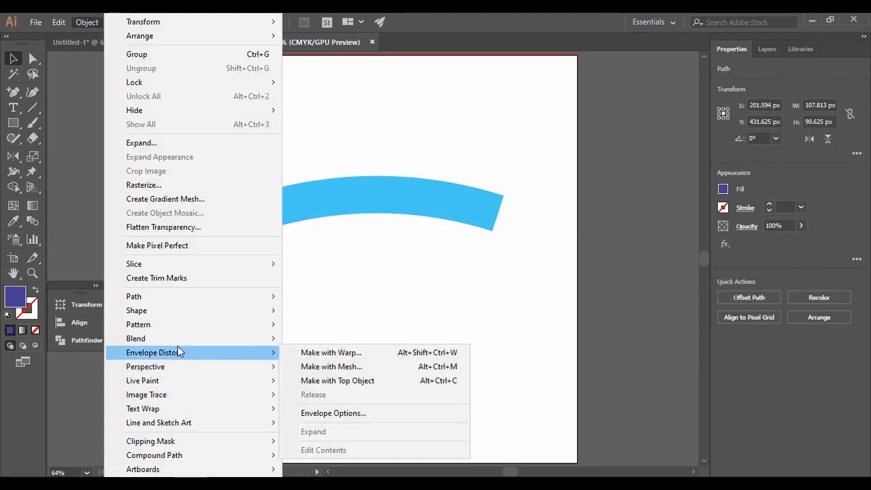
click(349, 355)
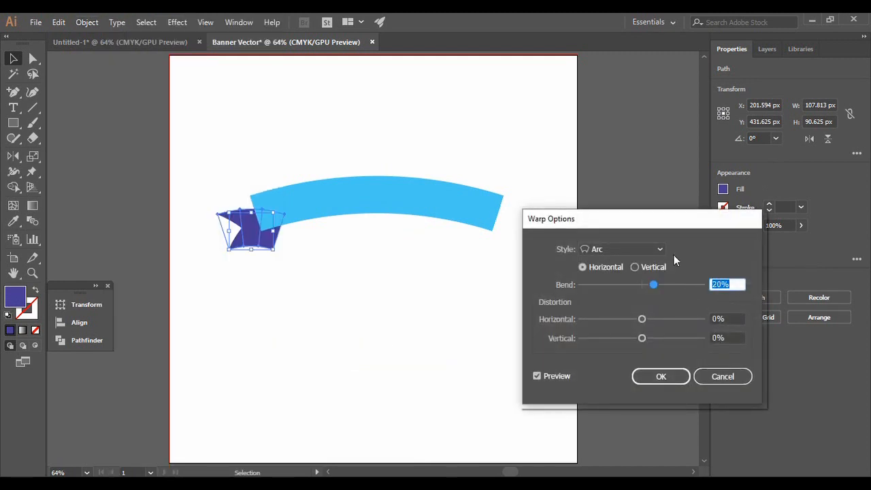
click(660, 376)
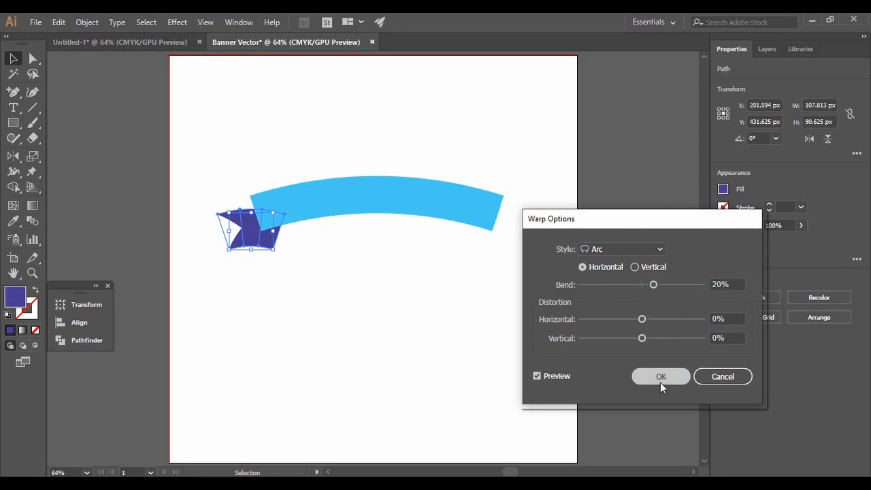
click(381, 326)
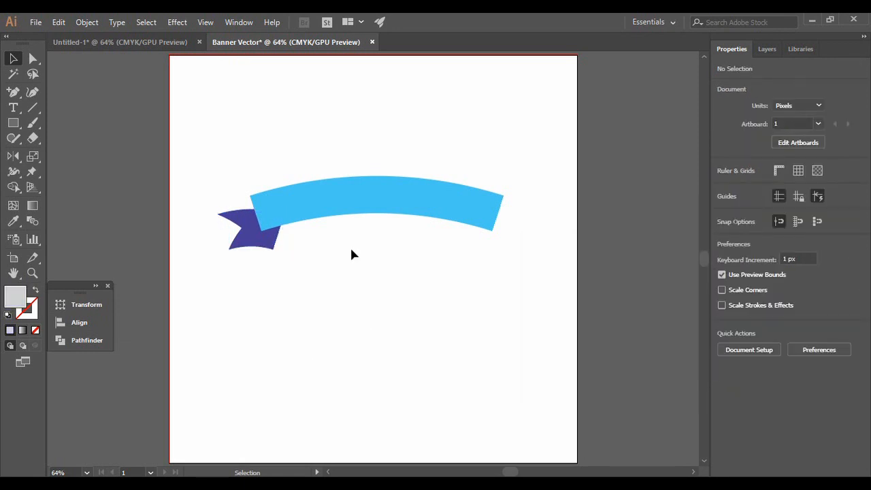
Step: Expand the warped light blue band's object and fill into plain editable paths
click(372, 208)
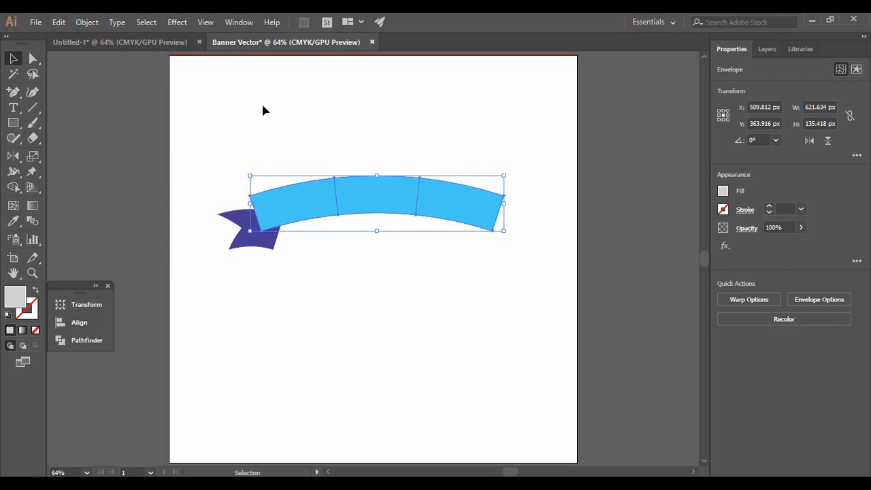
click(88, 23)
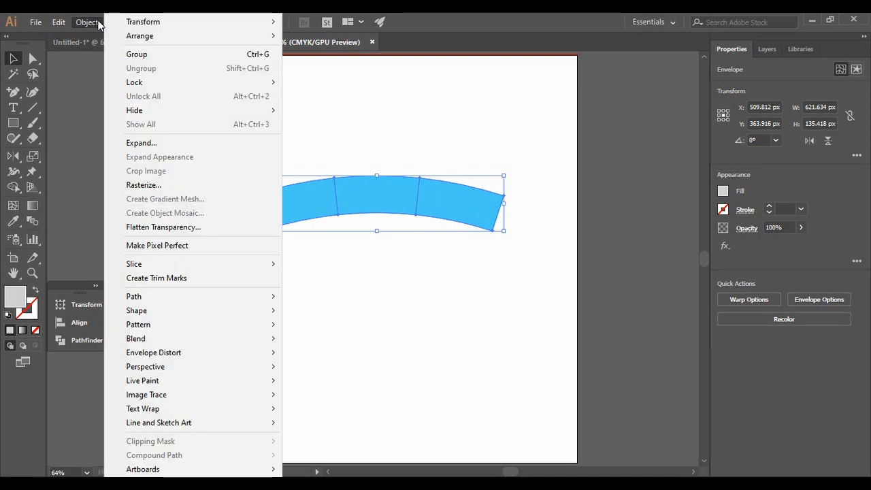
click(139, 145)
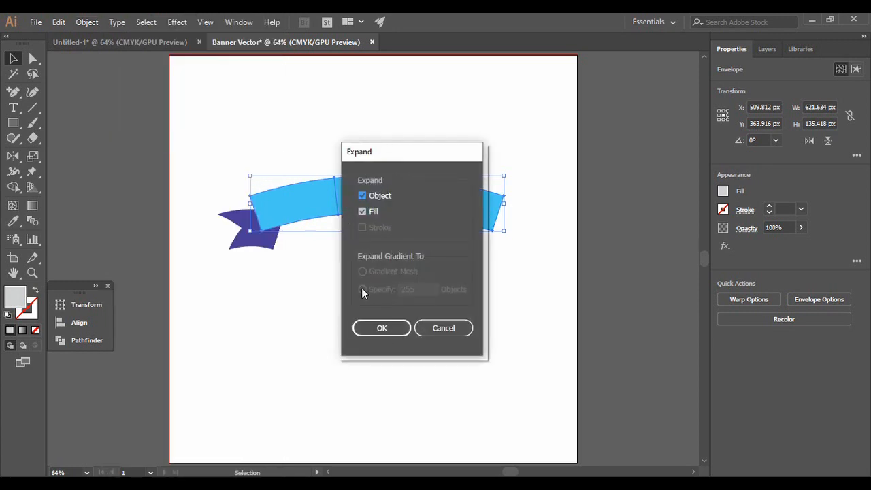
click(370, 331)
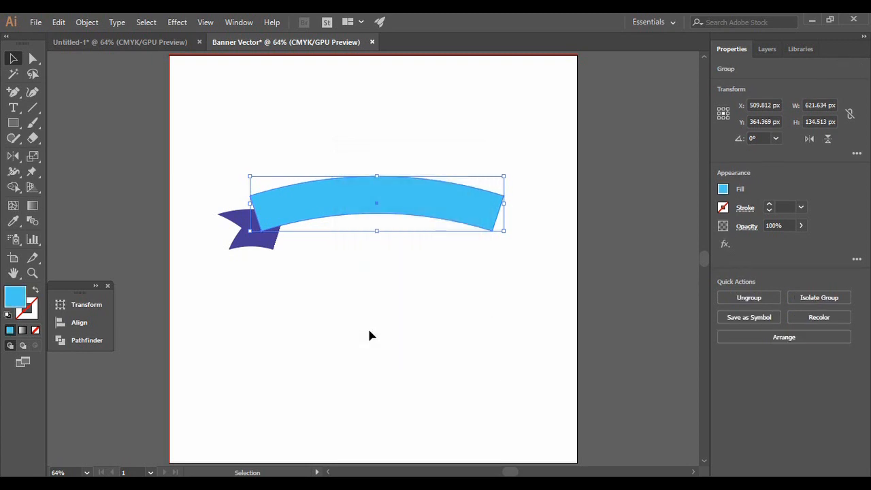
click(456, 228)
click(473, 316)
Step: Expand the warped purple tail's envelope into plain editable paths and deselect it
click(249, 244)
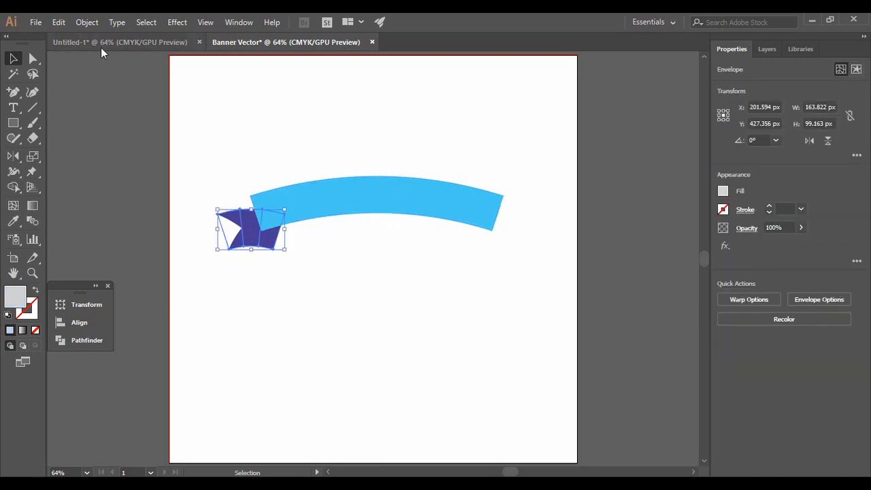
click(87, 22)
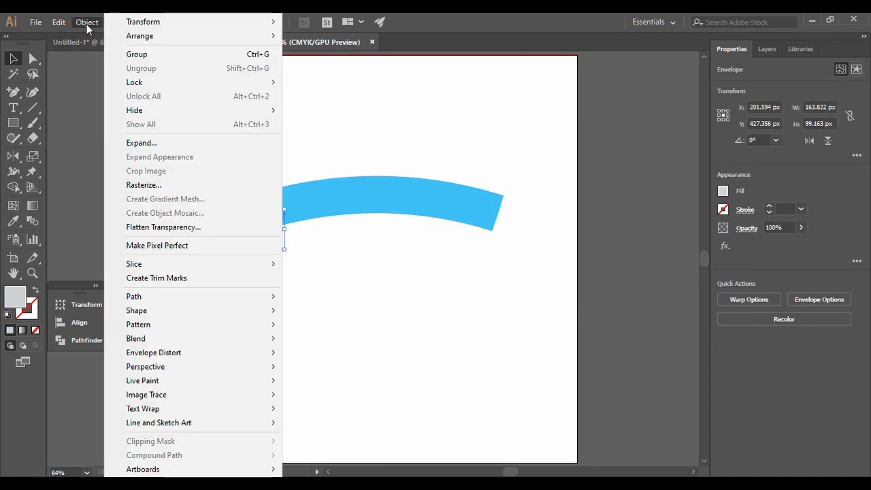
click(150, 145)
click(388, 326)
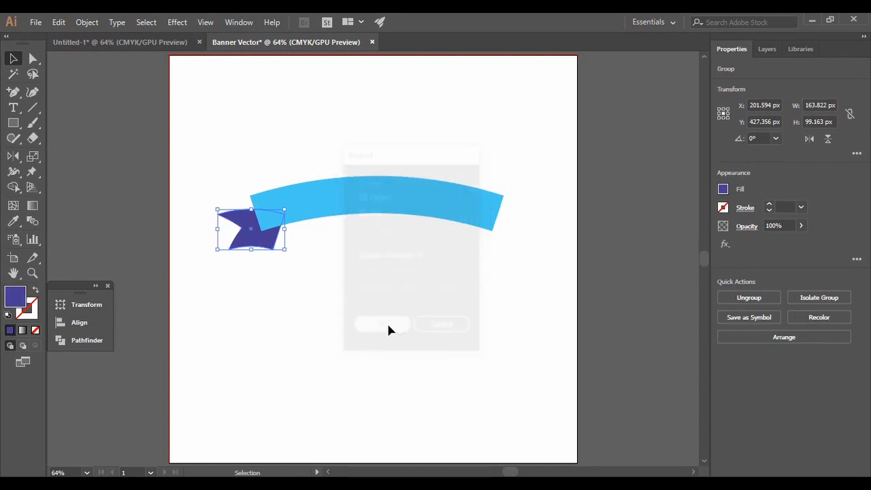
click(324, 316)
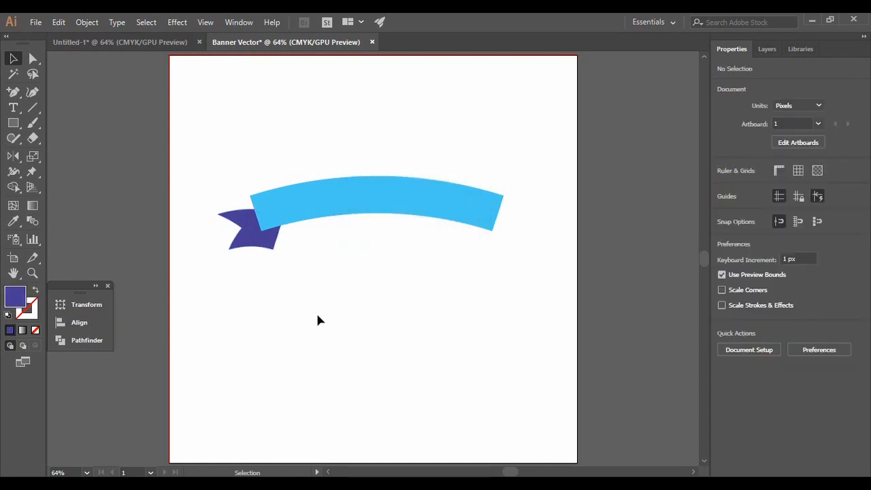
Step: Draw a closed Pen fold shape from the tail's lower right corner, curving to the band's lower left corner, straight into the band and back
key(ctrl+plus)
key(ctrl+plus)
key(ctrl+plus)
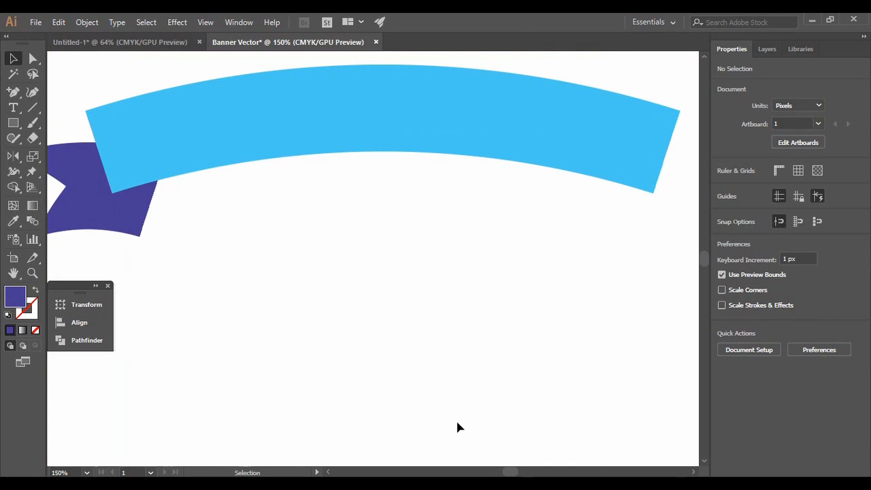
mouse_move(507, 472)
mouse_down()
mouse_move(499, 473)
mouse_move(516, 470)
mouse_up()
key(ctrl+plus)
key(ctrl+plus)
scroll(705, 264, up, 5)
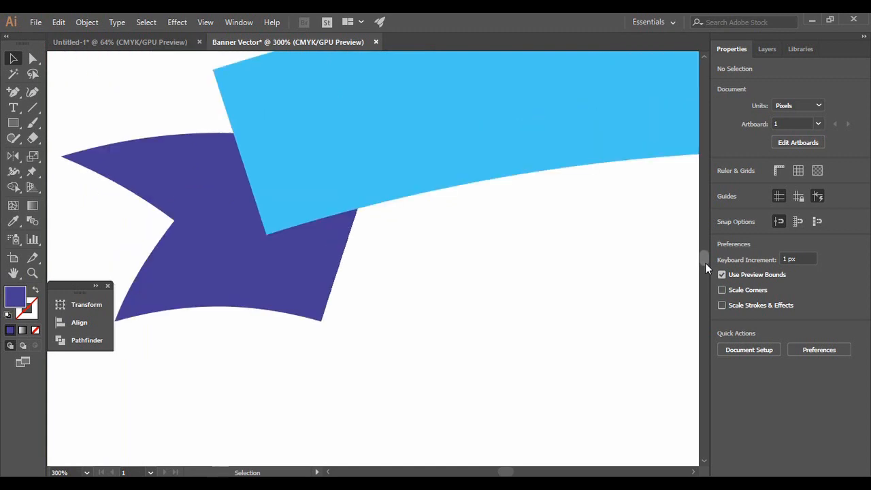
click(21, 99)
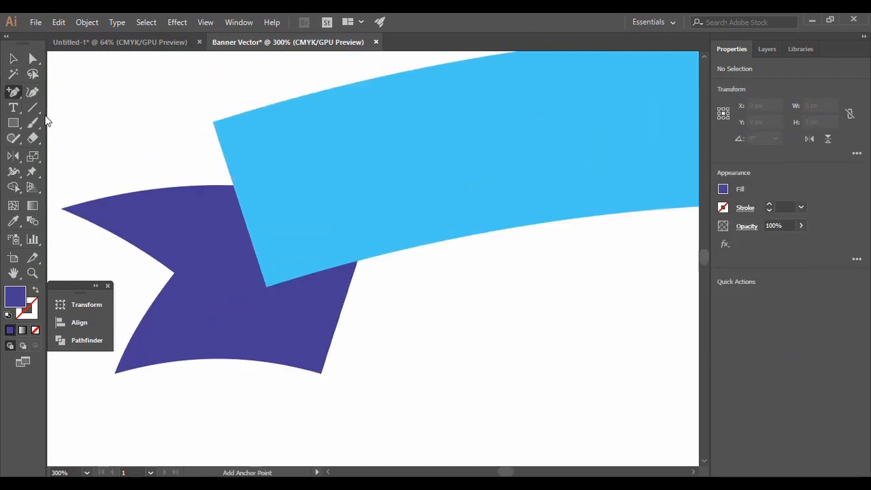
drag(20, 100, 56, 92)
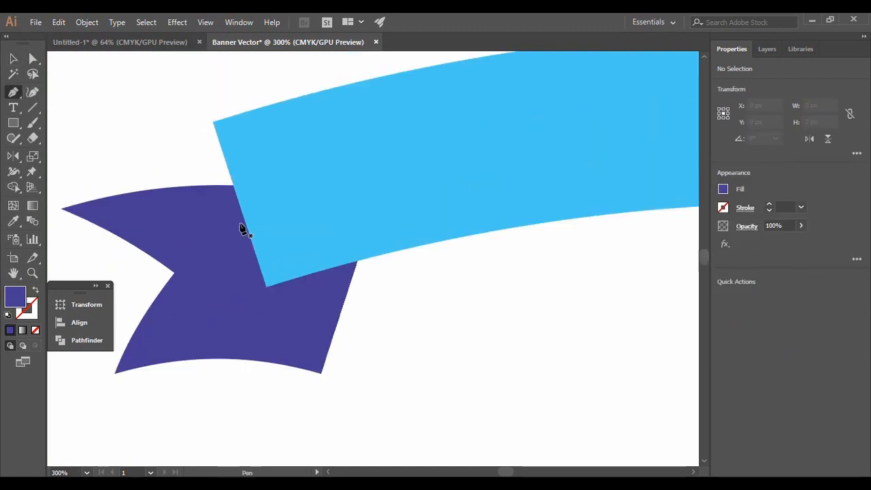
click(320, 373)
drag(266, 288, 220, 282)
click(266, 287)
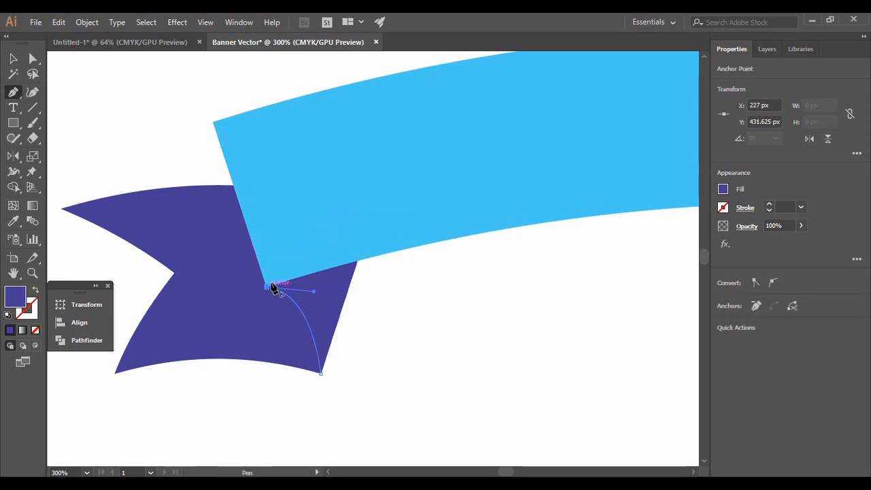
click(367, 204)
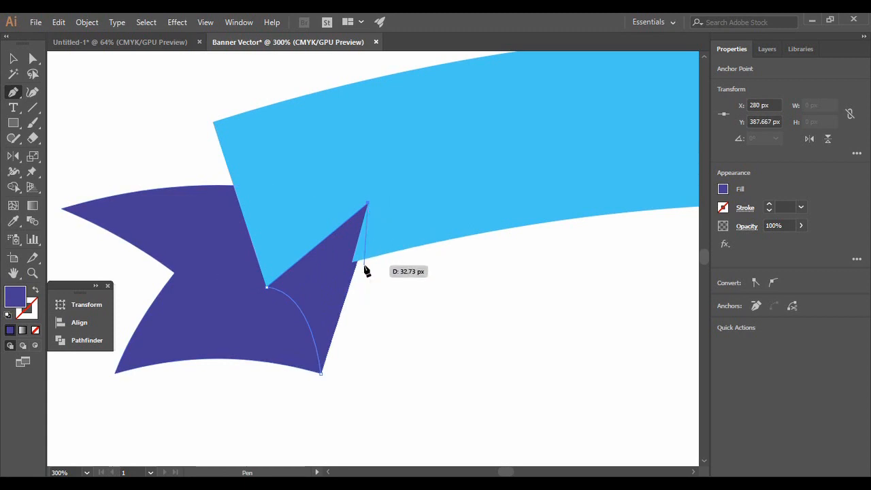
click(322, 373)
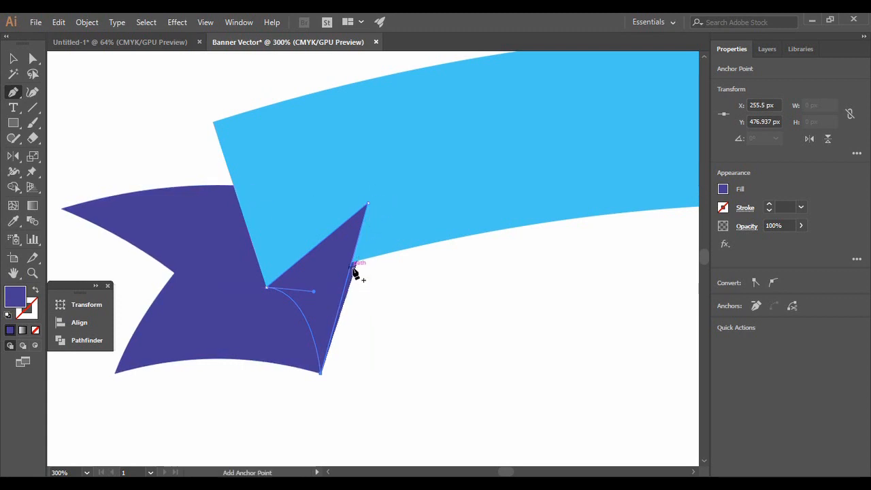
Step: Fill the fold shape with a green that contrasts with the purple tail
double_click(12, 300)
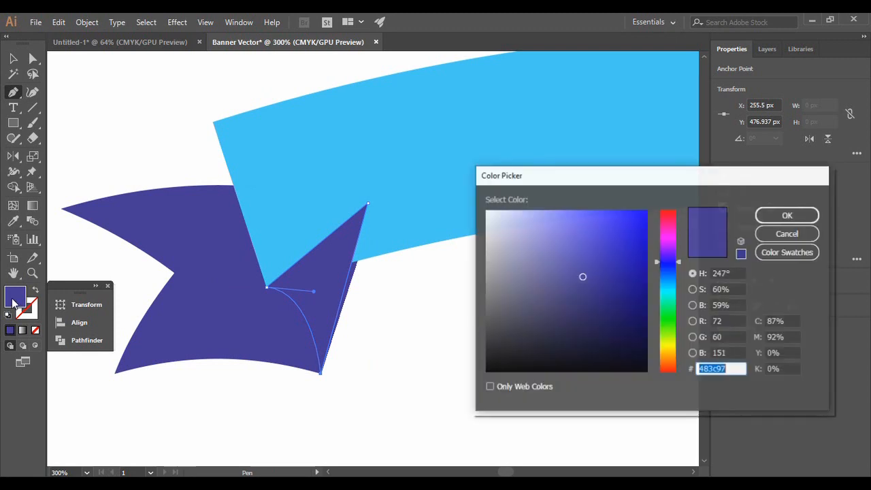
click(667, 305)
key(Return)
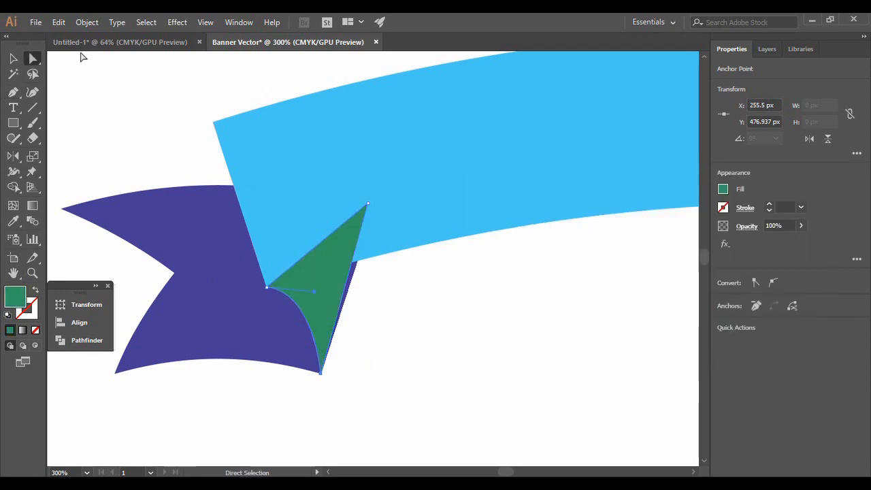
Step: Shift the green fold's upper tip outward so its straight edge fully covers the tail's right edge, and deselect it
click(32, 58)
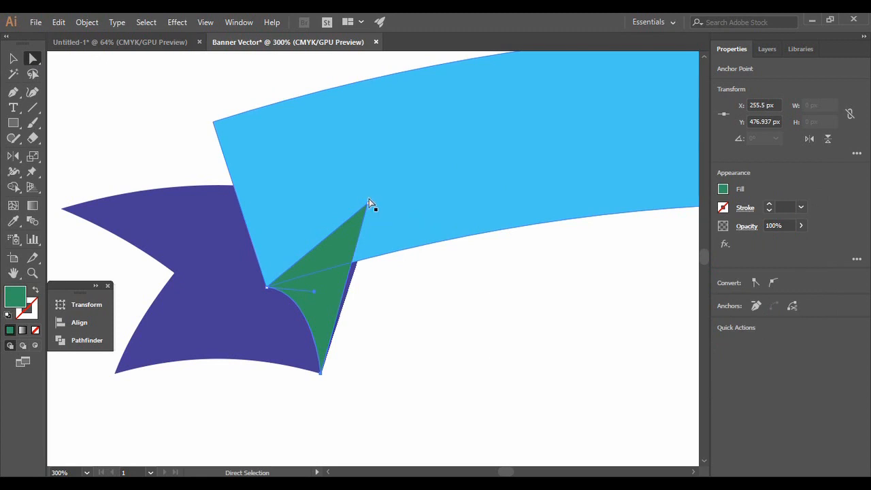
drag(368, 204, 377, 201)
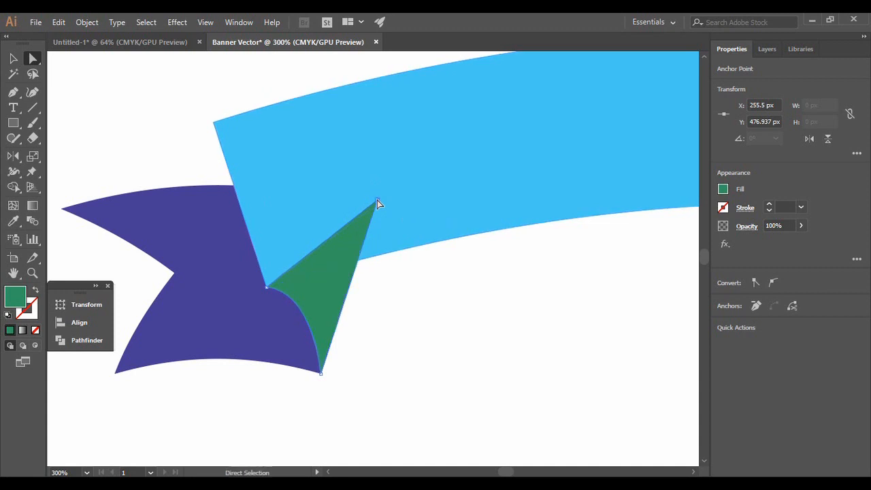
click(391, 318)
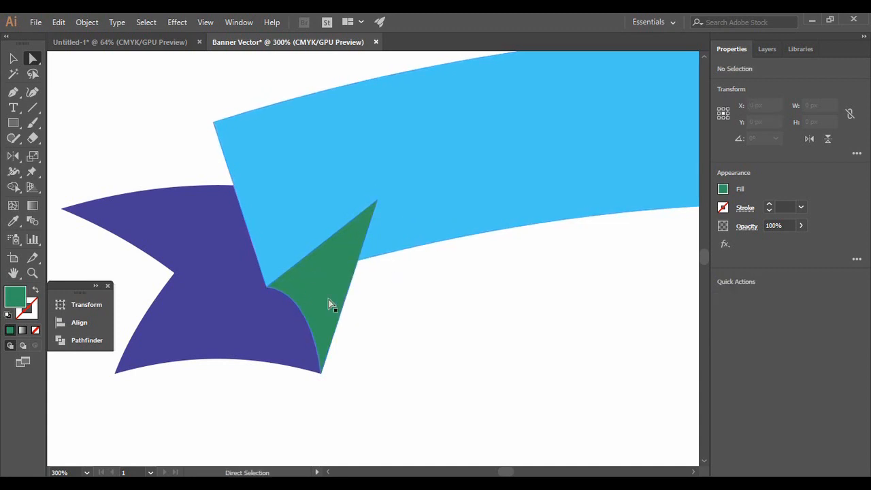
Step: Send the green fold shape to the back so it tucks behind the light blue band, and deselect it
key(ctrl)
key(ctrl+0)
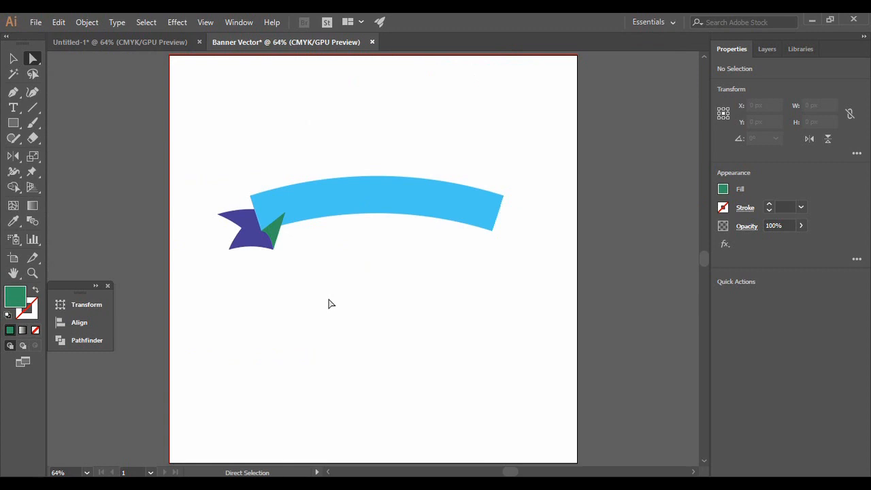
click(275, 237)
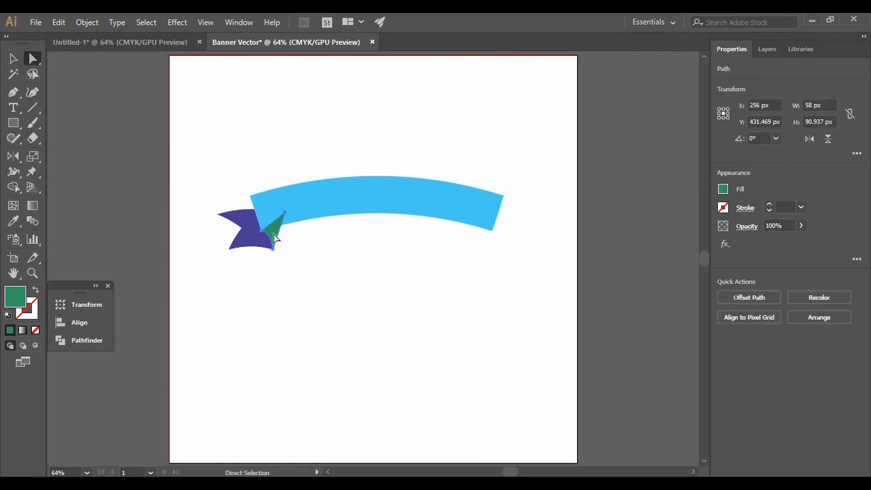
right_click(274, 235)
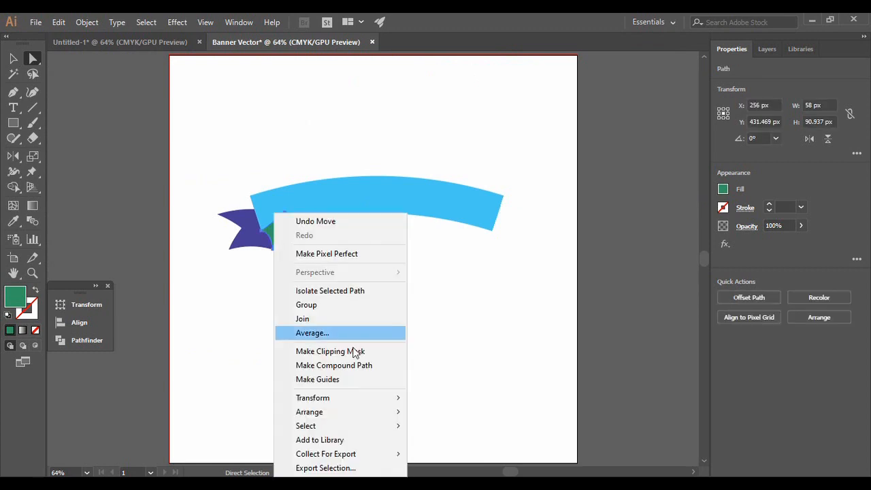
mouse_move(344, 412)
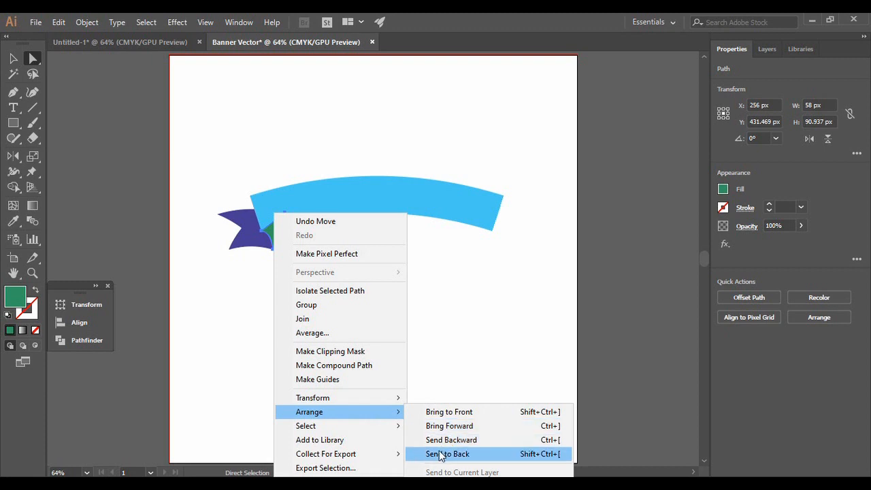
click(440, 454)
key(ctrl+1)
click(341, 281)
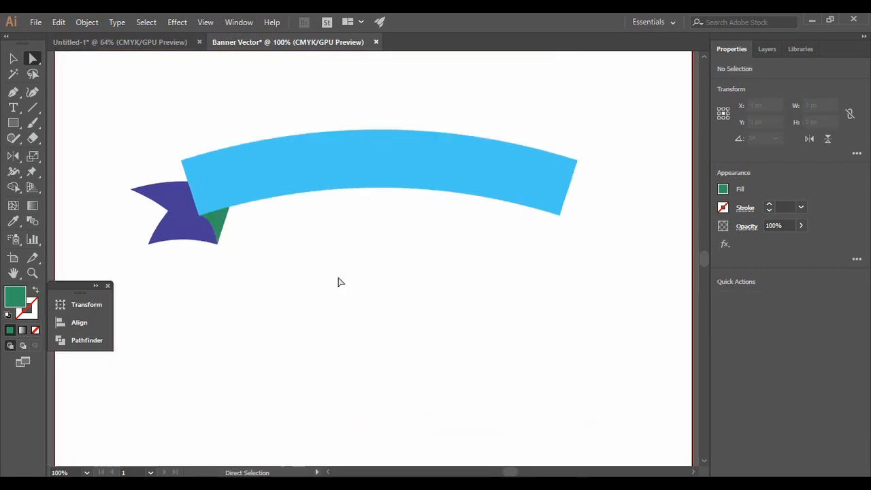
Step: Bring the purple tail group to the front of the stacking order
click(215, 229)
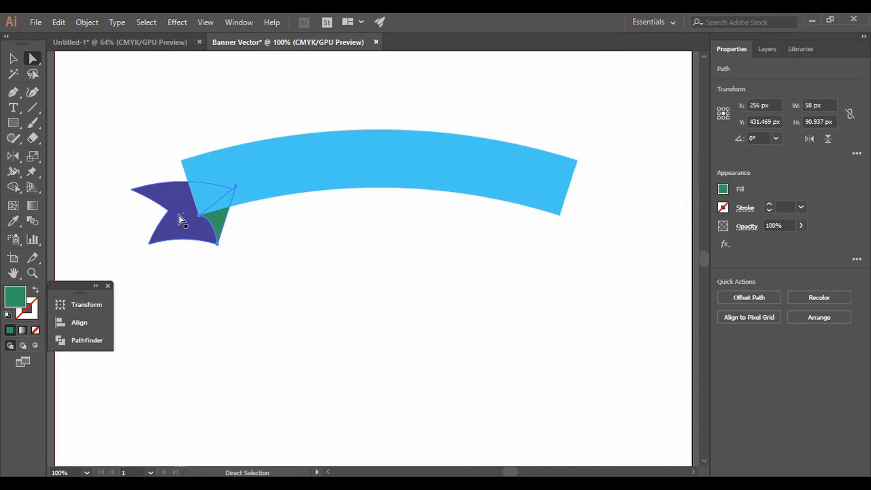
click(204, 231)
key(ctrl)
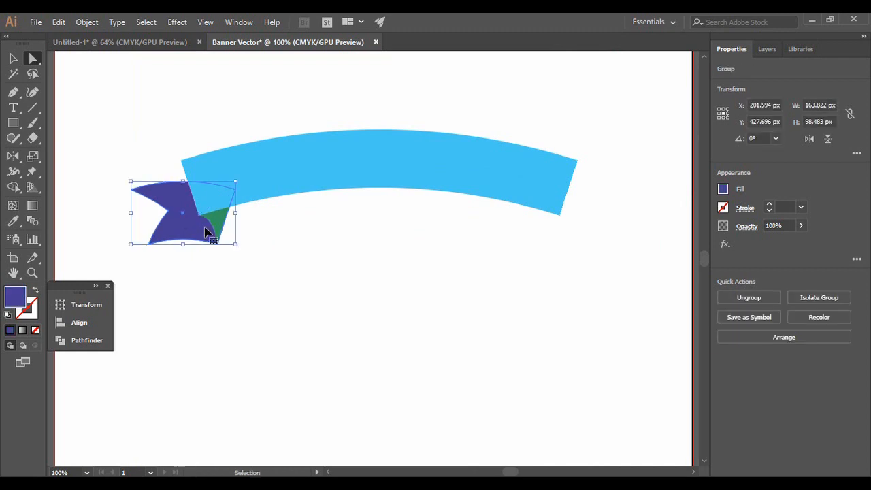
key(ctrl)
key(ctrl+shift+])
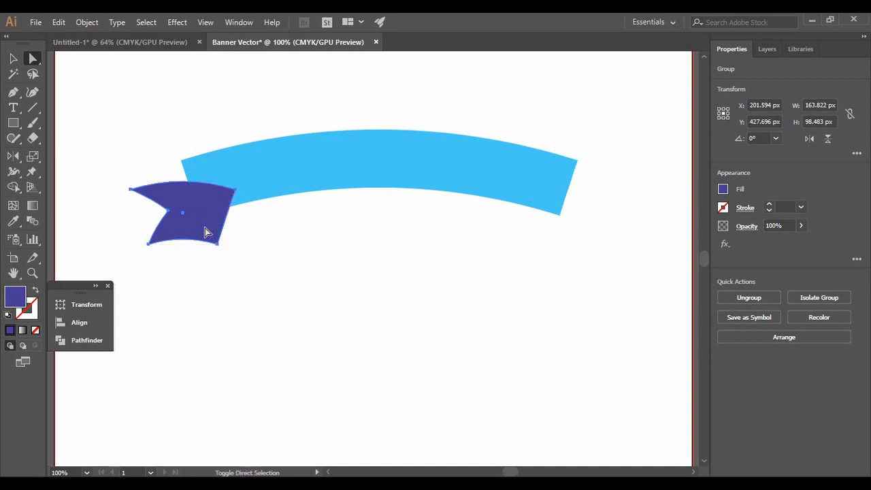
Step: Duplicate the purple tail with its green fold and place a horizontally mirrored copy at the band's right end
drag(207, 232, 280, 286)
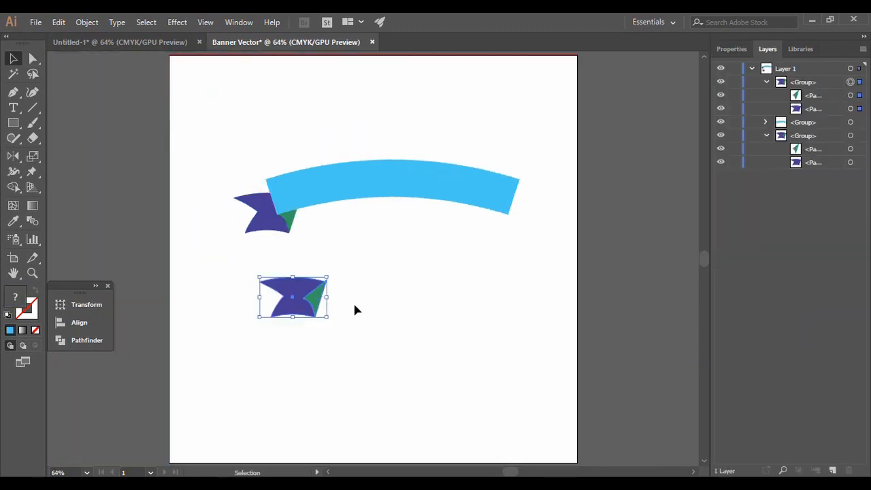
click(14, 156)
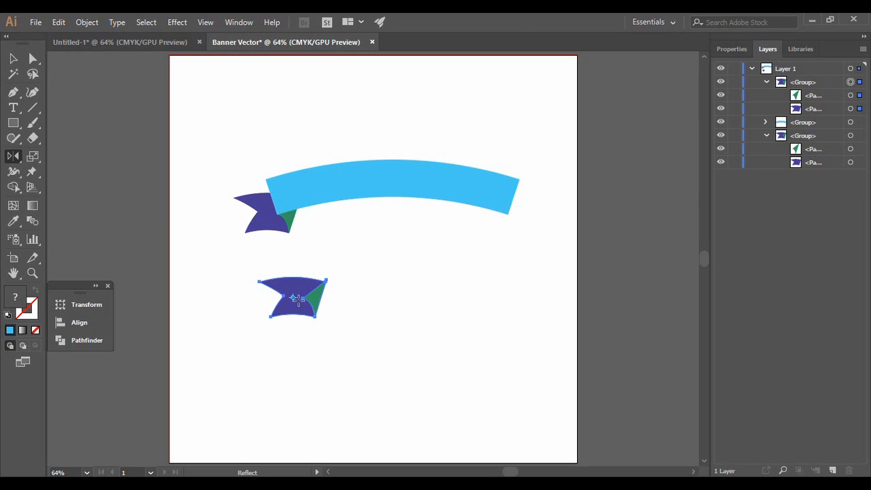
click(15, 59)
drag(298, 299, 539, 221)
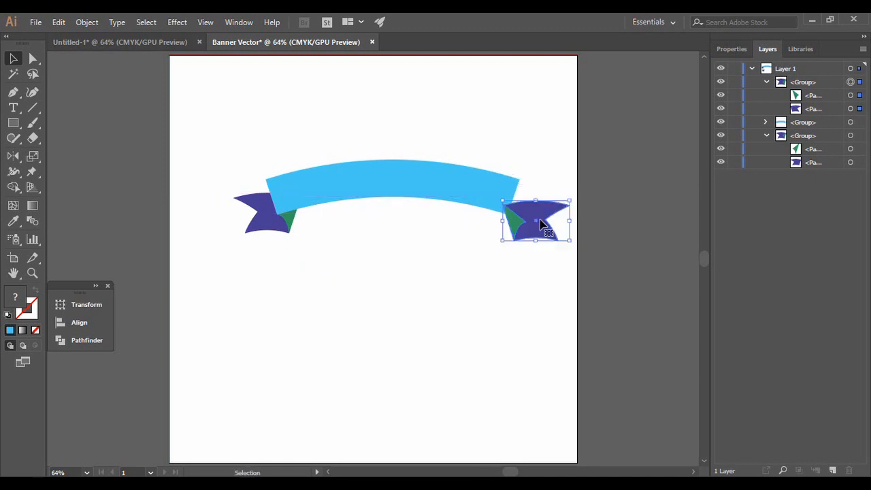
Step: Send the mirrored tail group to the back, behind the light blue band, and deselect it
right_click(538, 220)
mouse_move(596, 365)
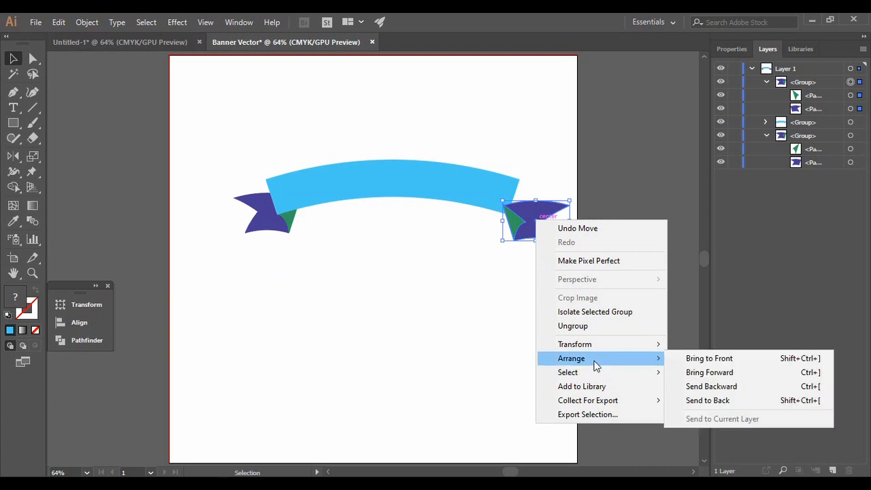
click(707, 400)
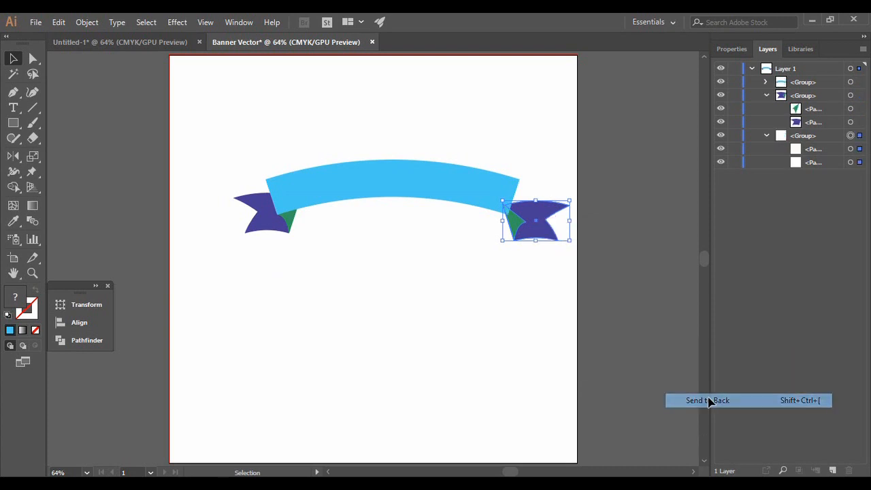
click(516, 298)
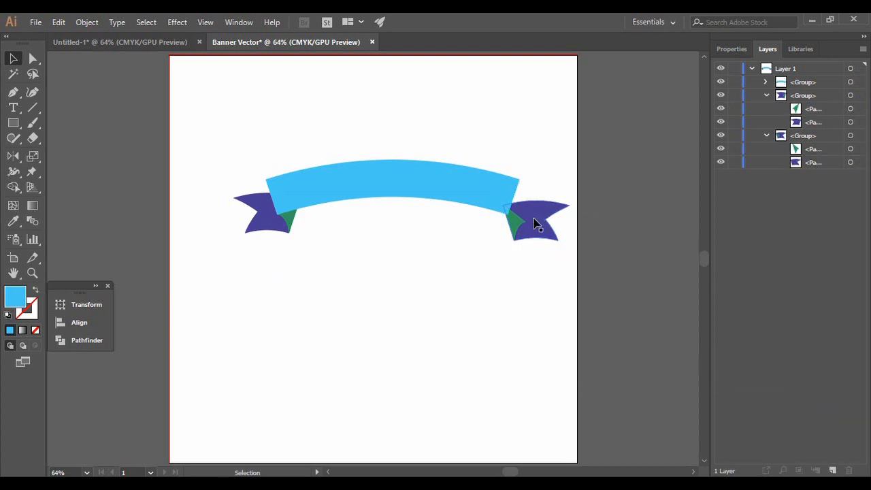
Step: Align the mirrored tail group so its fold's inner corner meets the band's lower right corner
key(ctrl+plus)
key(ctrl+plus)
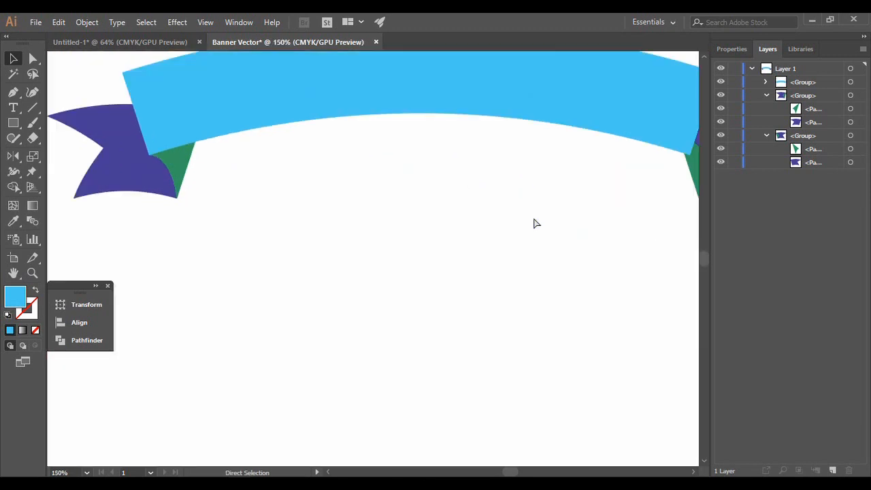
drag(509, 472, 515, 472)
drag(498, 177, 497, 177)
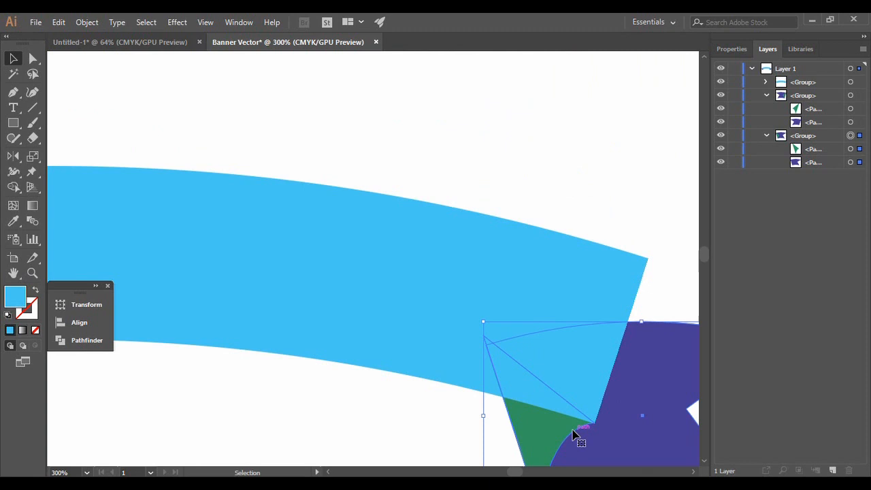
click(449, 432)
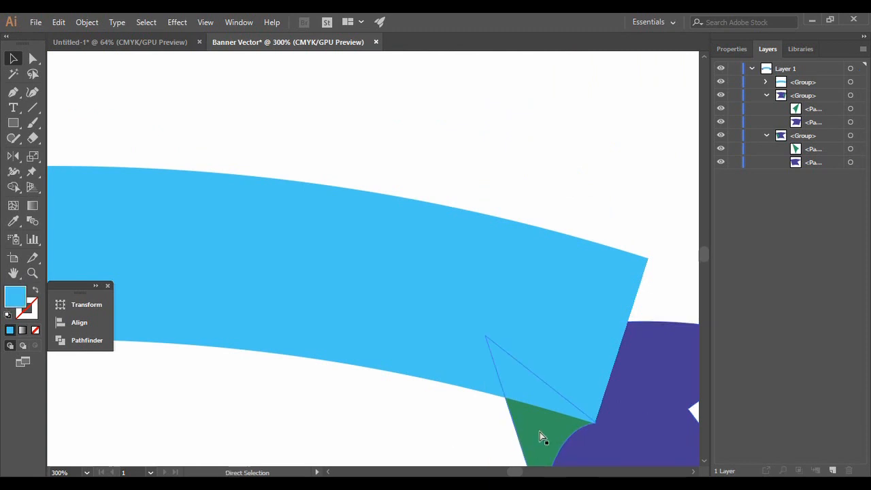
key(ctrl+equal)
key(ctrl+equal)
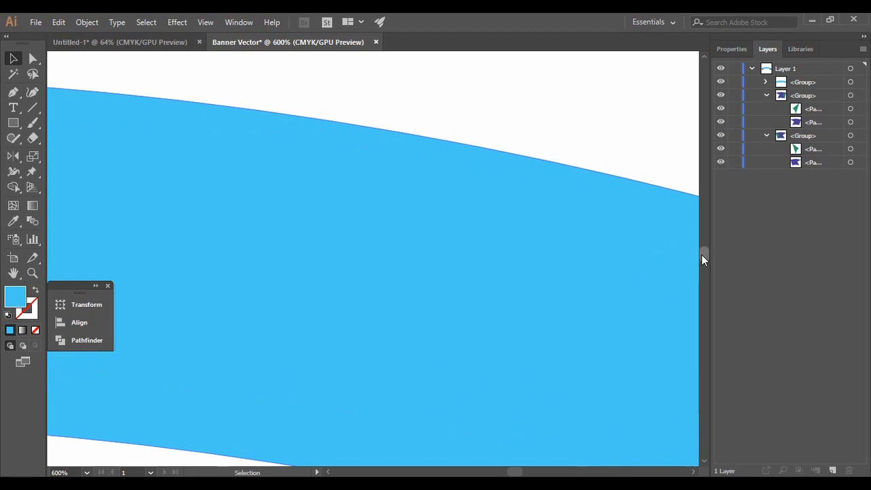
scroll(701, 256, down, 5)
scroll(517, 473, right, 3)
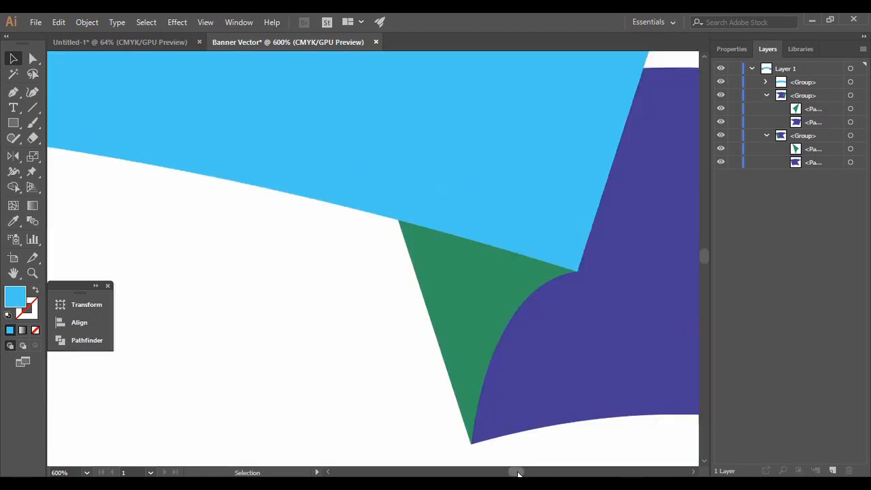
key(ctrl+0)
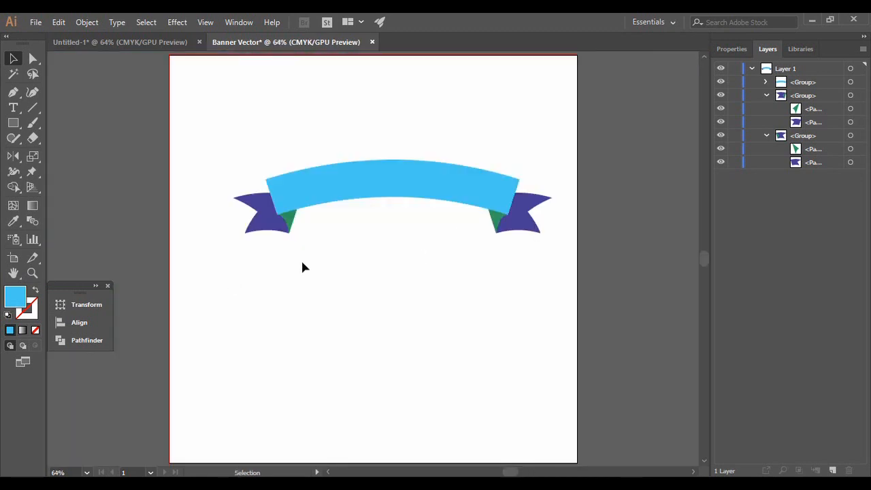
Step: Ungroup the right and left tail groups so each fold and tail is a separate path
click(524, 227)
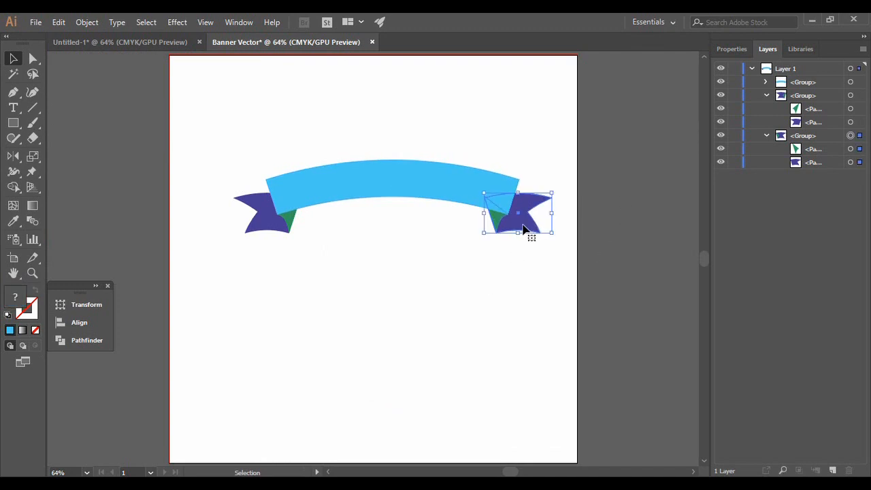
right_click(524, 227)
click(556, 332)
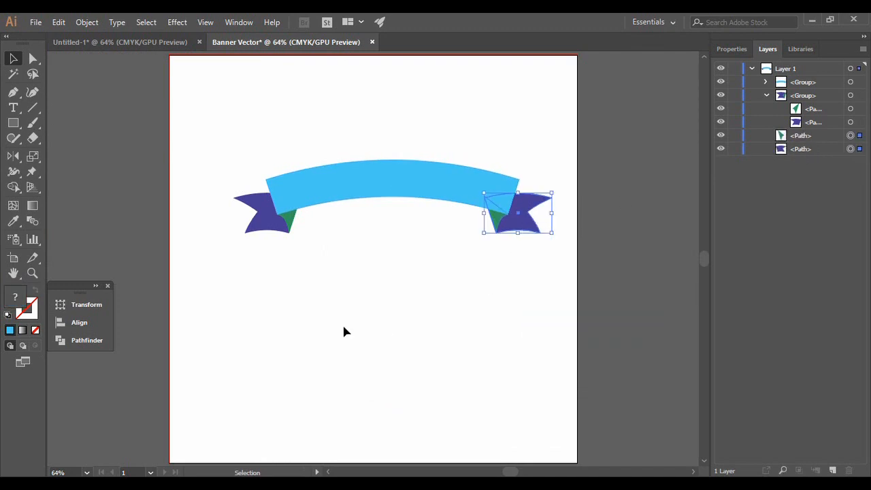
click(344, 331)
right_click(274, 224)
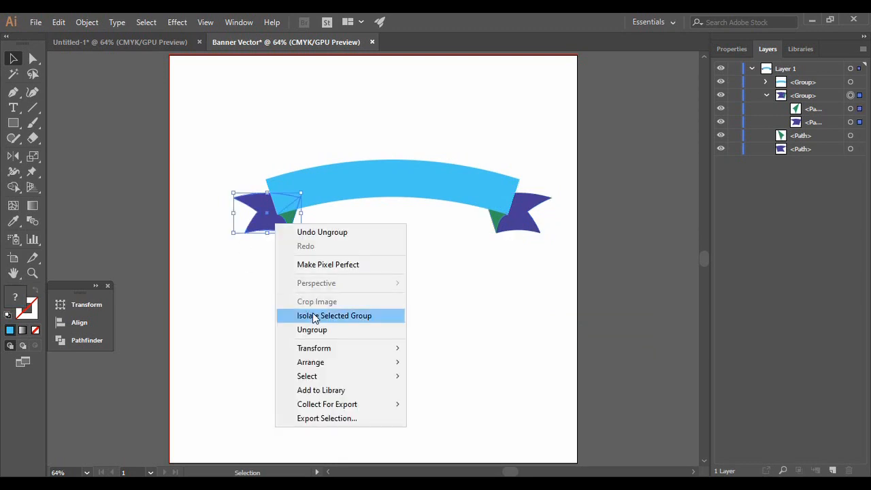
click(316, 330)
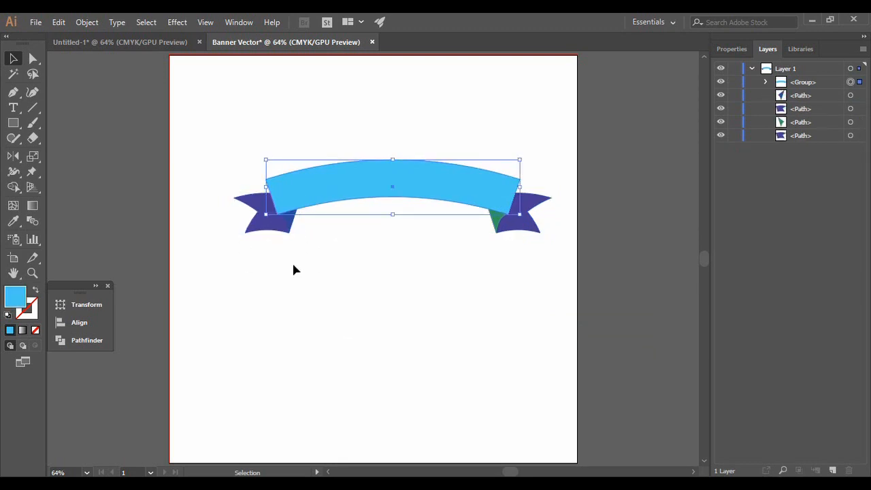
Step: Recolor the left fold by sampling the band's light blue and darkening the fill to 246577
click(292, 260)
click(293, 222)
click(12, 222)
click(363, 181)
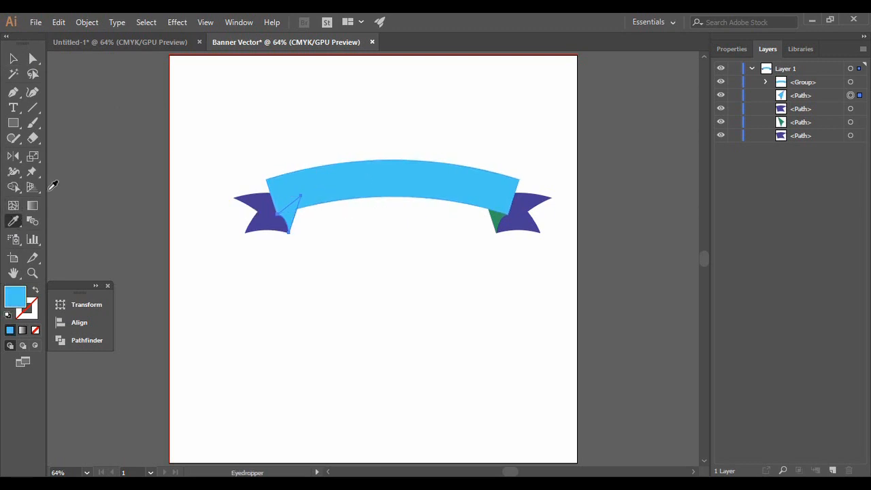
double_click(17, 298)
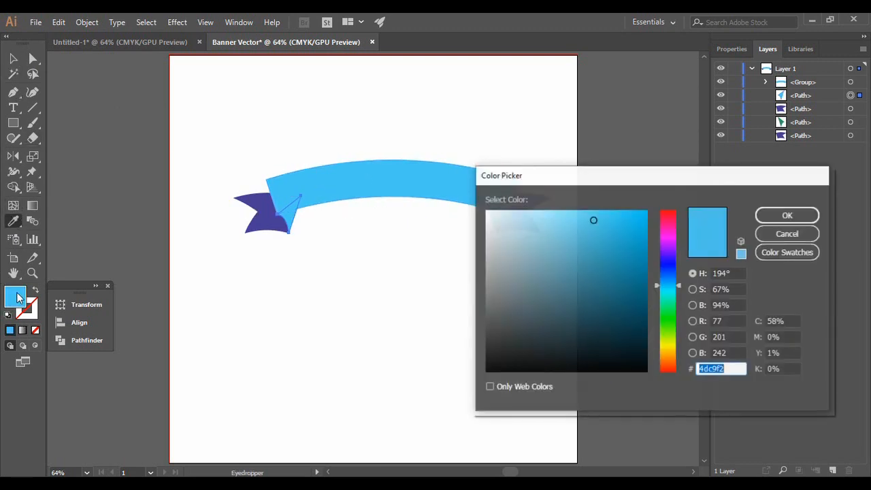
mouse_move(599, 240)
mouse_down()
mouse_move(612, 255)
mouse_move(599, 291)
mouse_up()
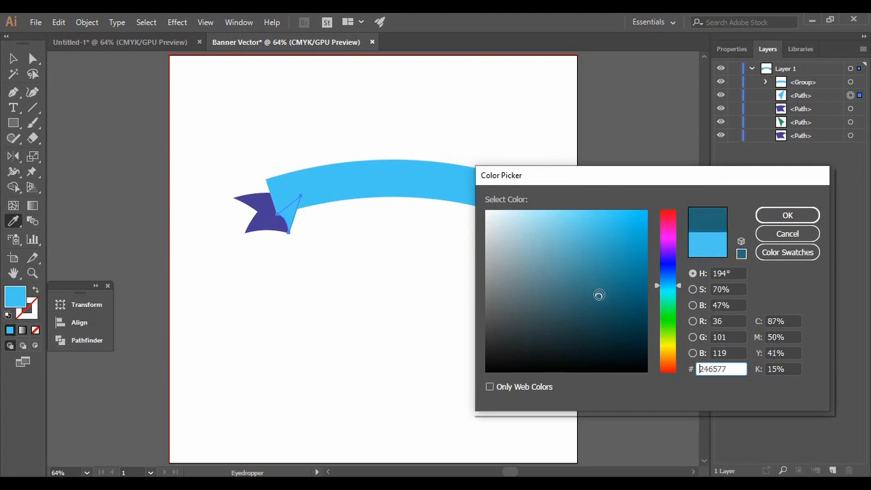
click(787, 215)
key(ctrl+z)
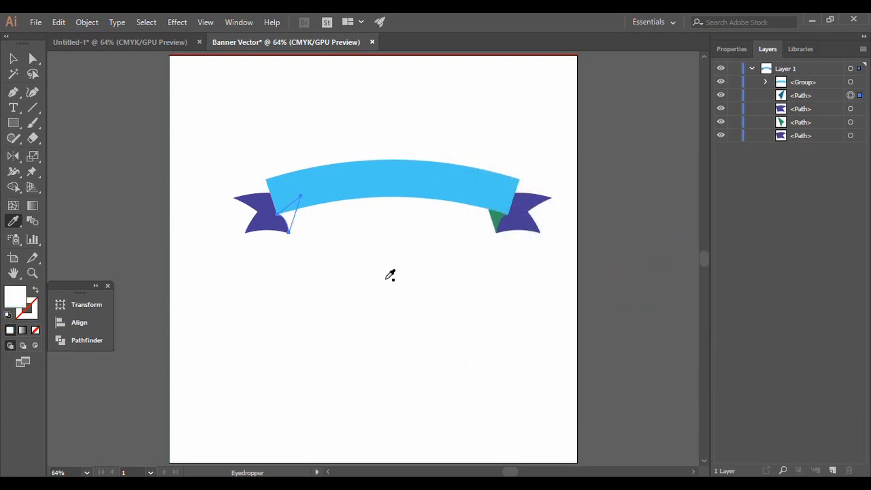
key(ctrl+shift+z)
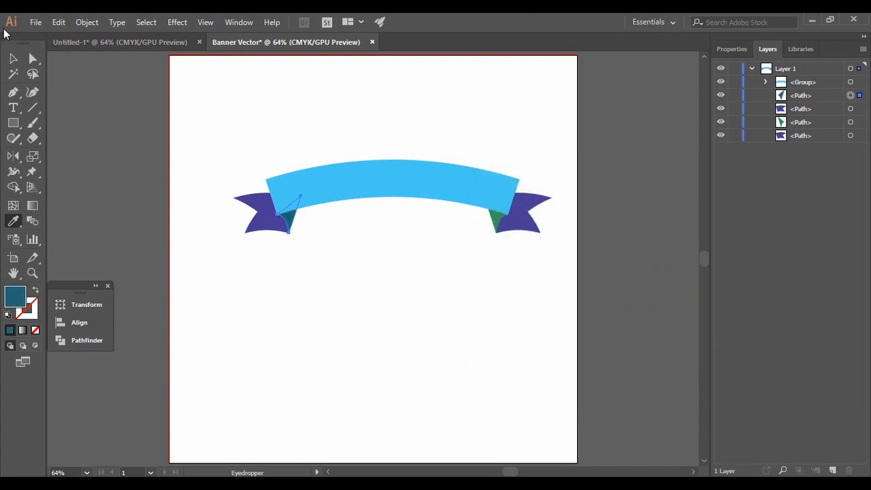
Step: Recolor the left notched tail by sampling the band's light blue and slightly darkening the fill
click(12, 58)
click(266, 229)
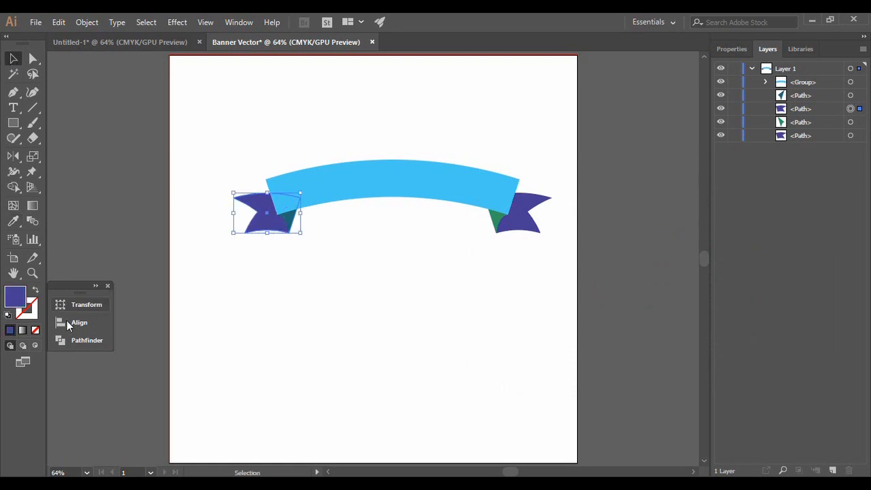
click(13, 221)
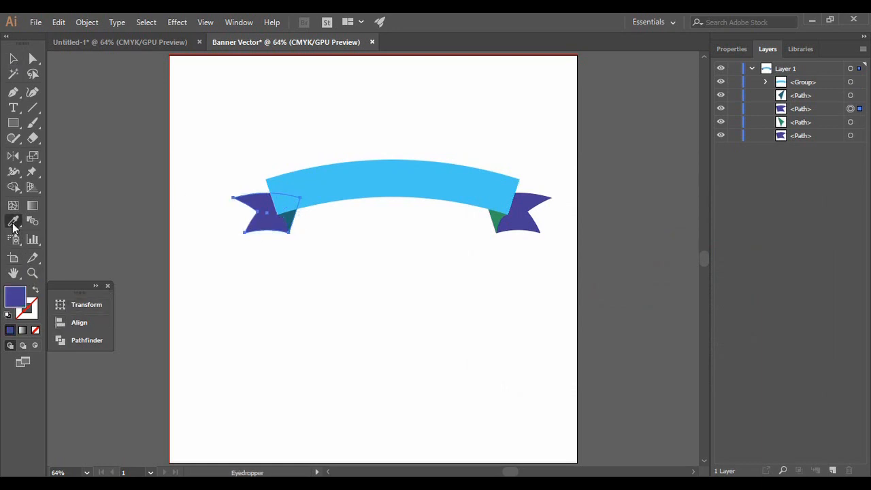
click(386, 183)
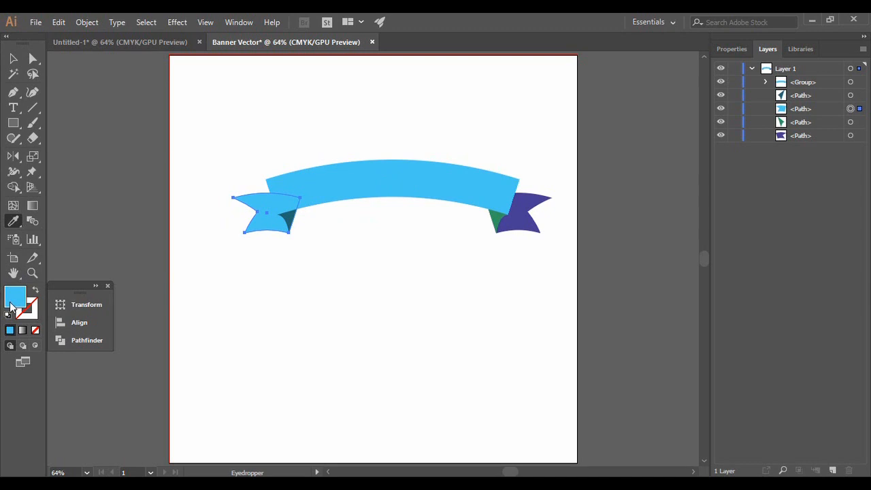
double_click(10, 299)
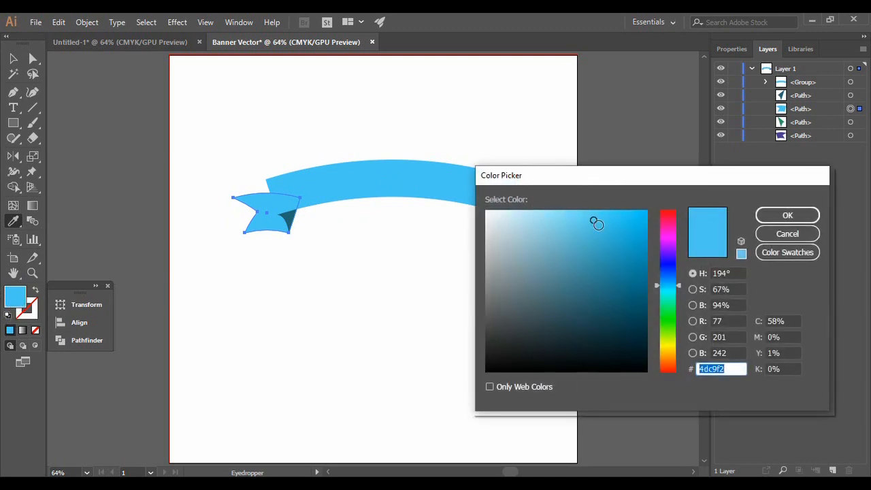
drag(596, 222, 593, 234)
click(788, 215)
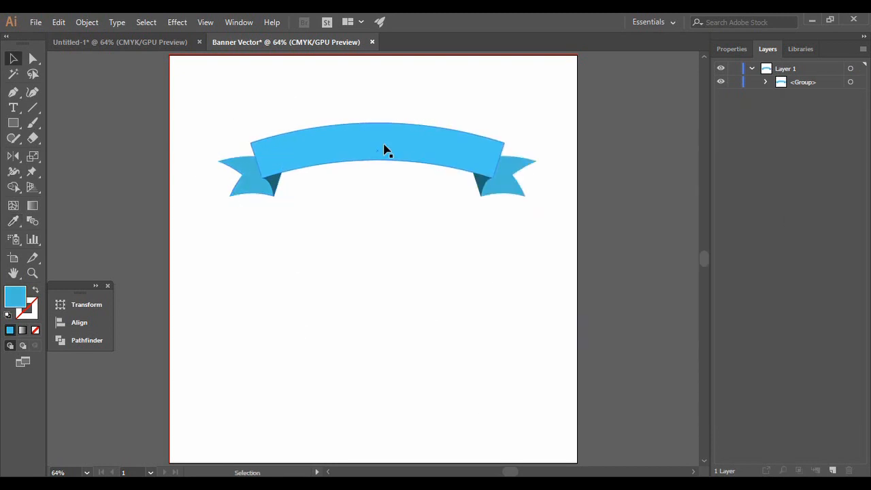
Step: Add the text WELCOME at 100 pt over the light blue band
click(381, 149)
click(380, 287)
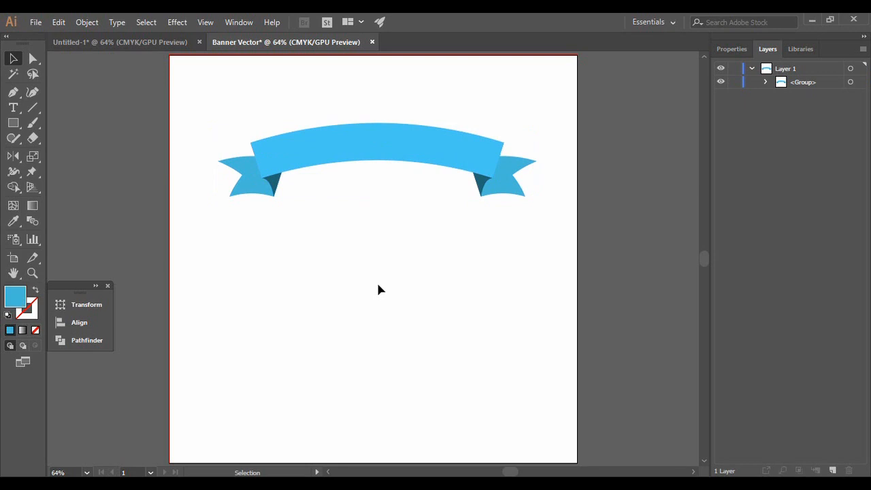
key(t)
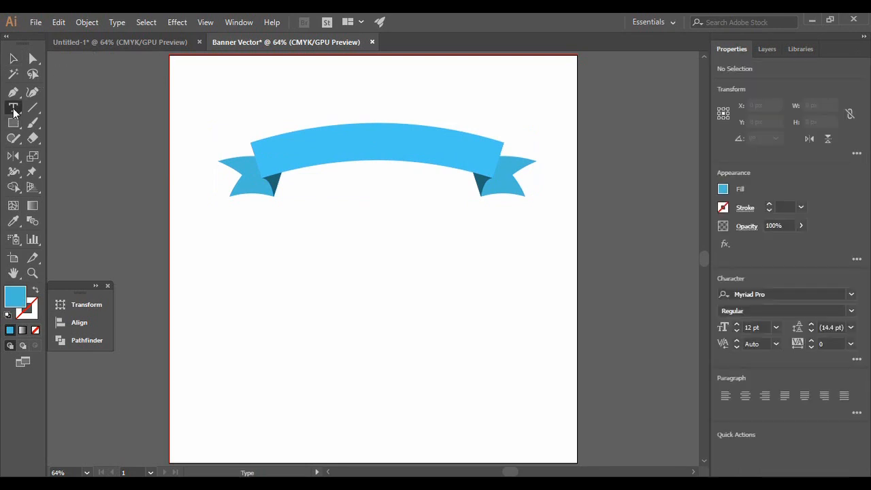
click(360, 138)
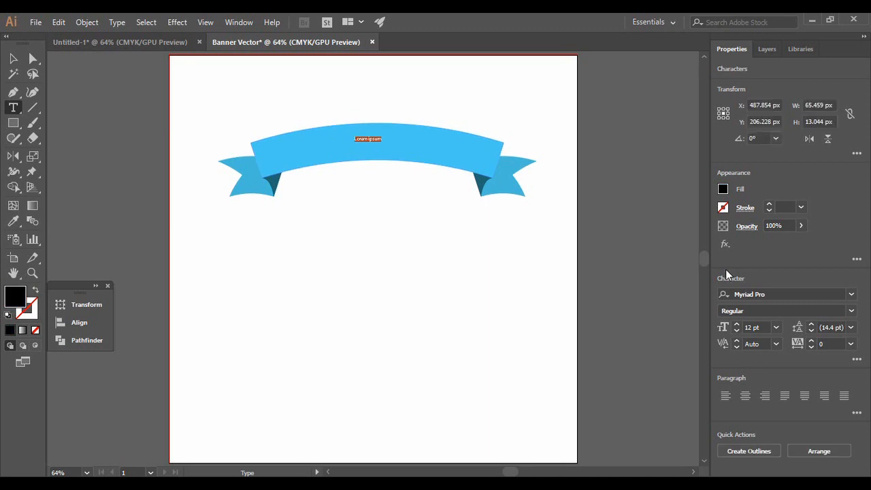
click(751, 329)
key(BackSpace)
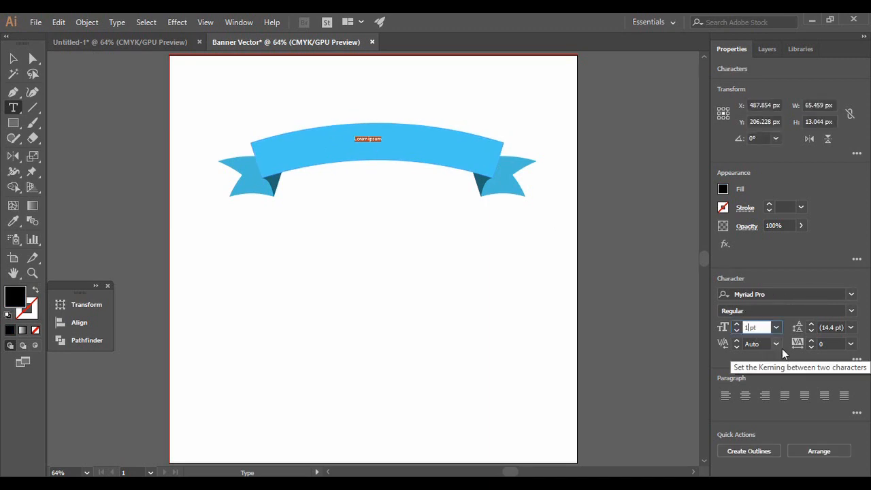
text(00)
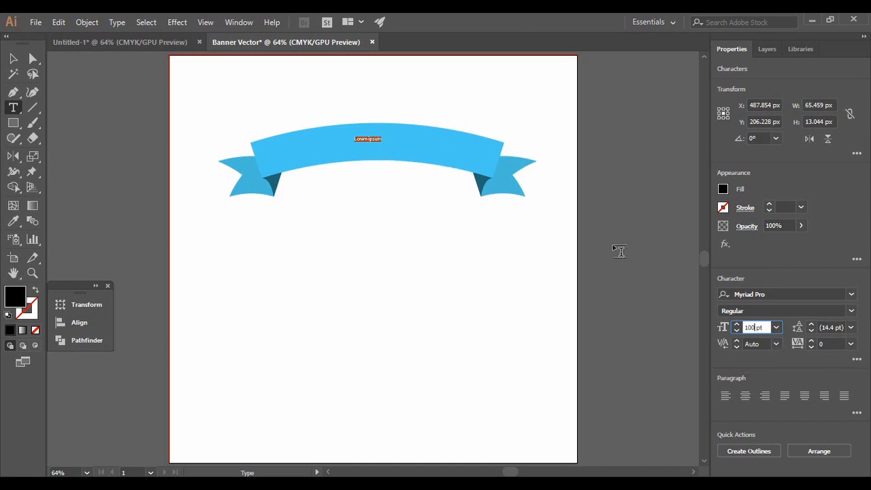
key(Return)
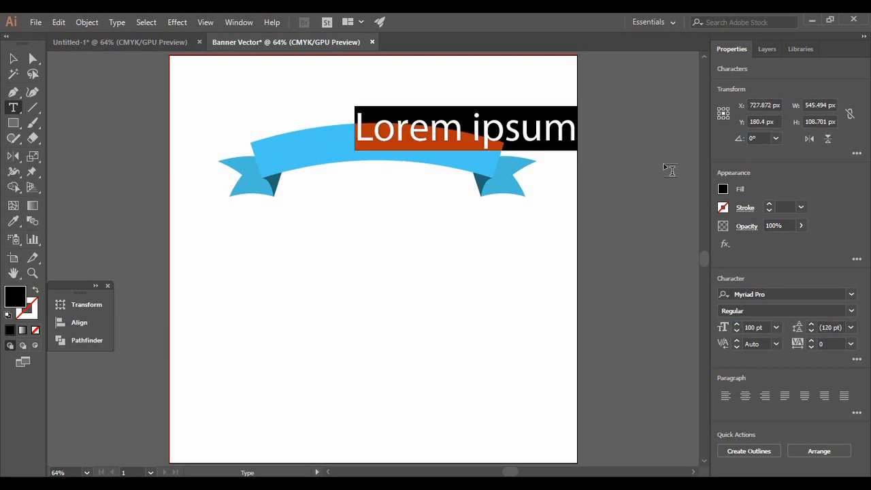
text(WELCOME)
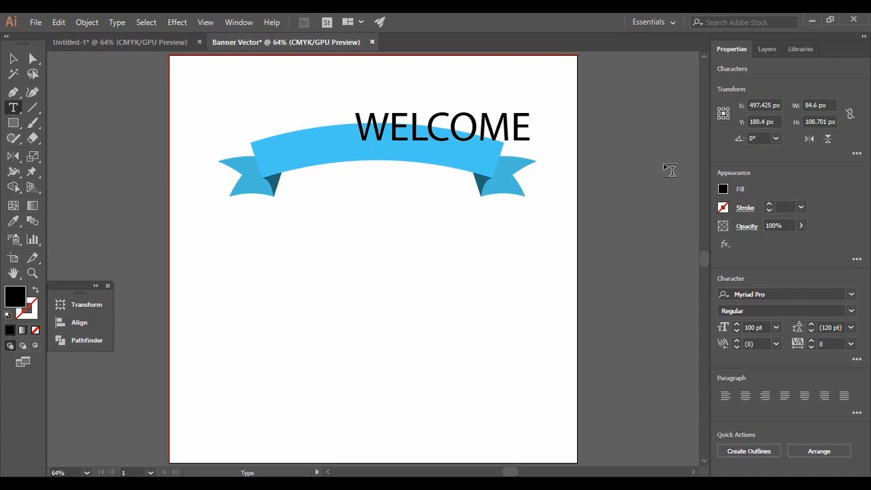
Step: Scale the WELCOME text down to about 90 pt and center it on the band
click(13, 58)
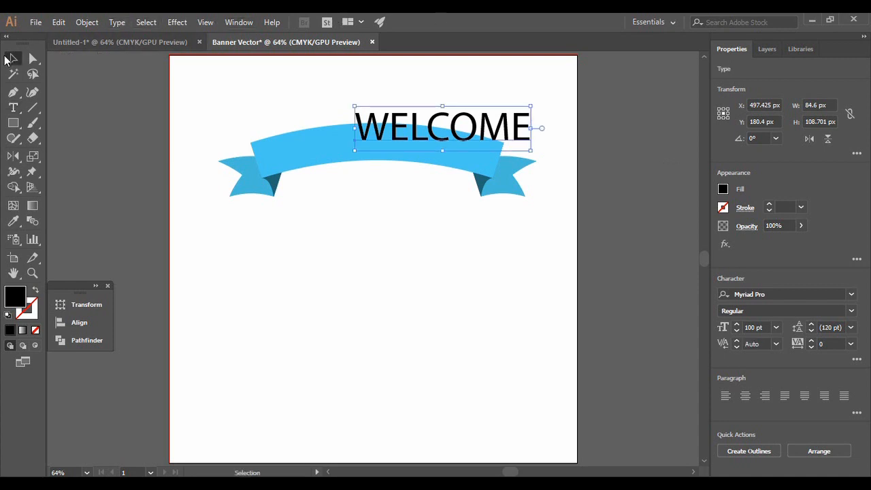
drag(497, 124, 431, 140)
drag(379, 125, 393, 141)
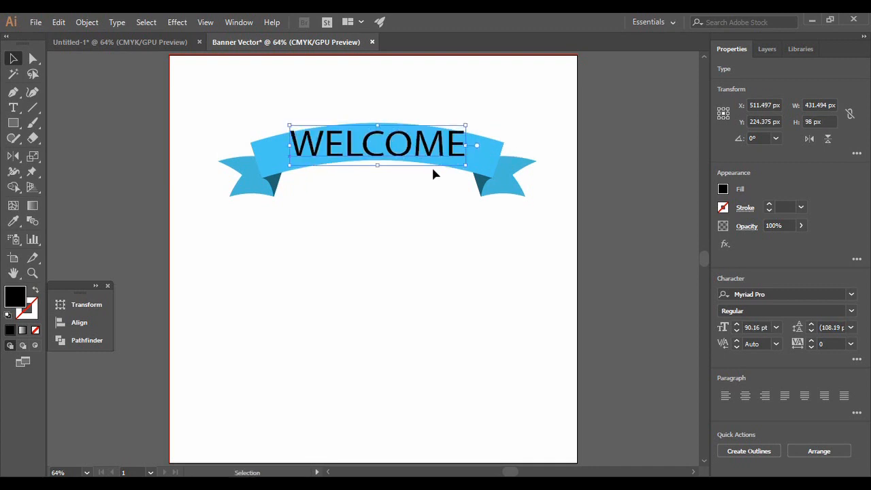
Step: Convert the WELCOME text to outlines and apply an Arc envelope warp with a 20% horizontal bend
right_click(365, 143)
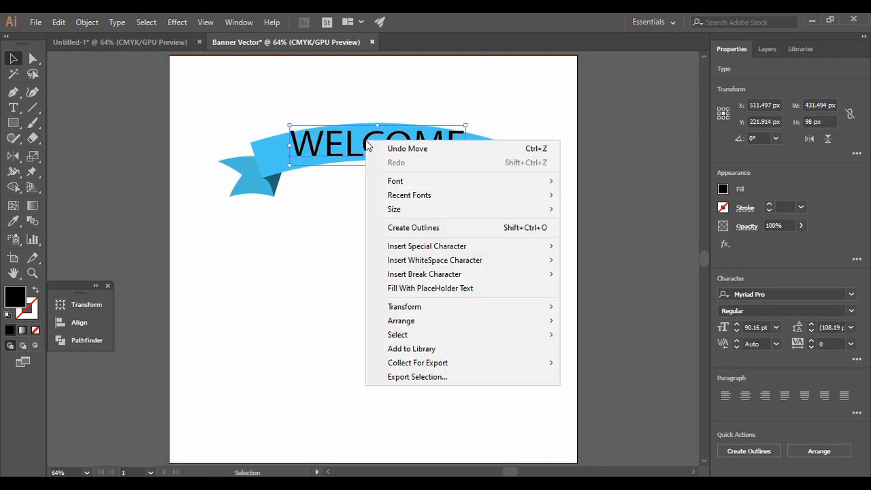
click(456, 228)
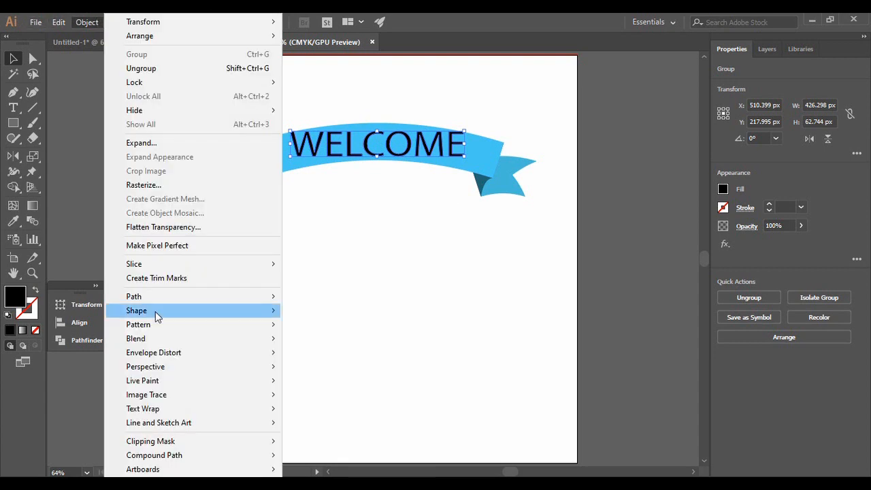
mouse_move(154, 359)
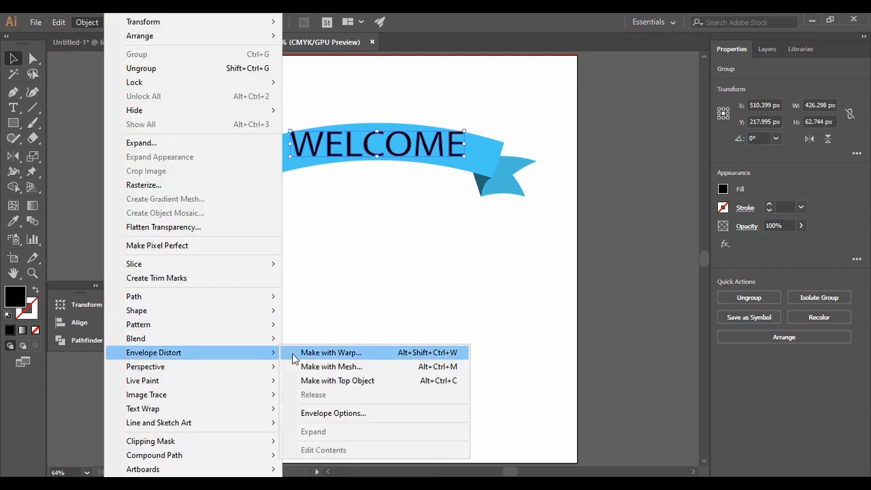
click(332, 357)
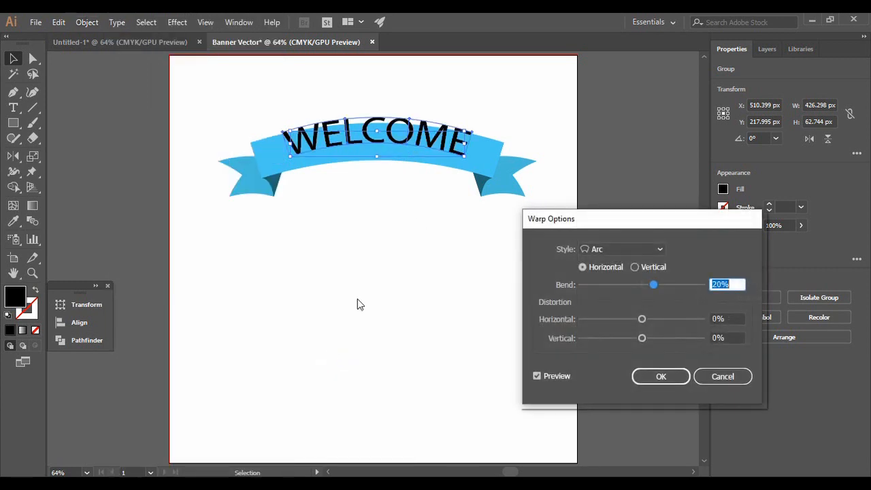
click(661, 378)
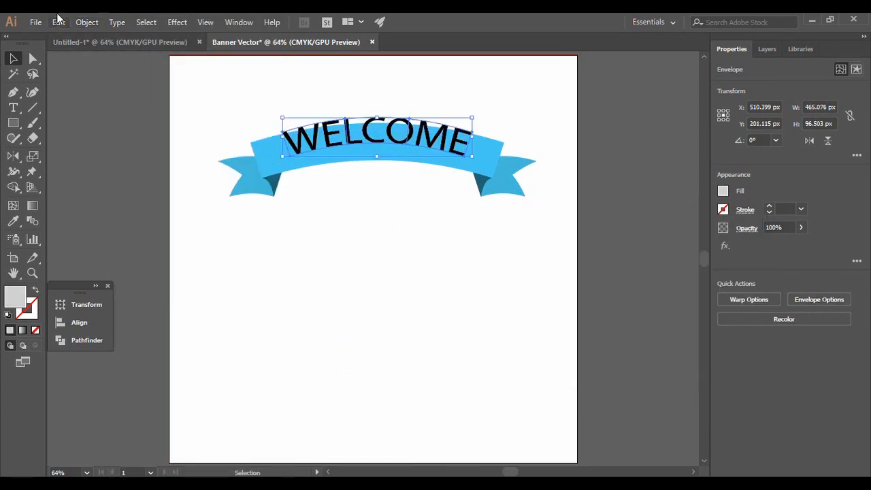
Step: Expand the warped WELCOME text's object and fill, move it down to sit centered within the band, and deselect it
click(85, 21)
click(175, 145)
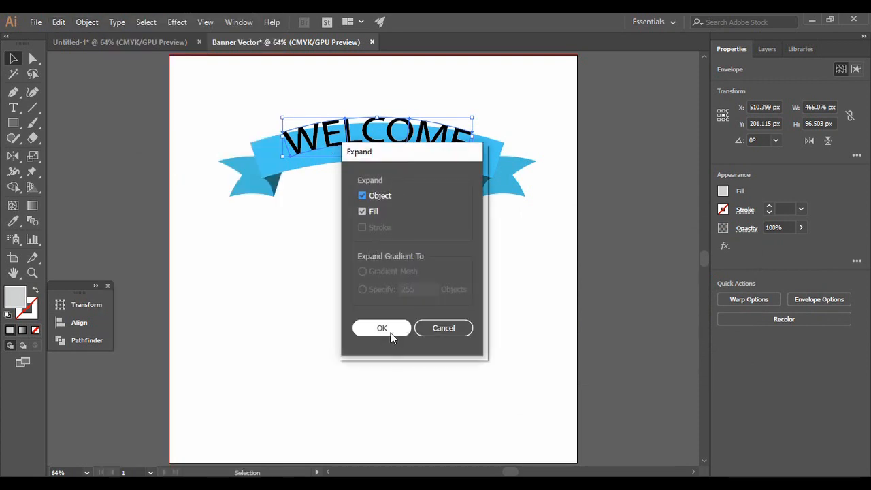
click(391, 332)
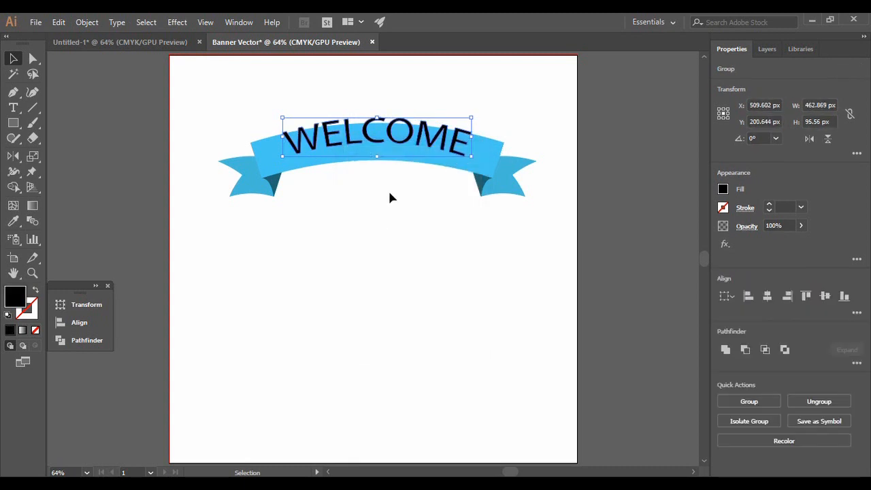
drag(398, 144, 375, 154)
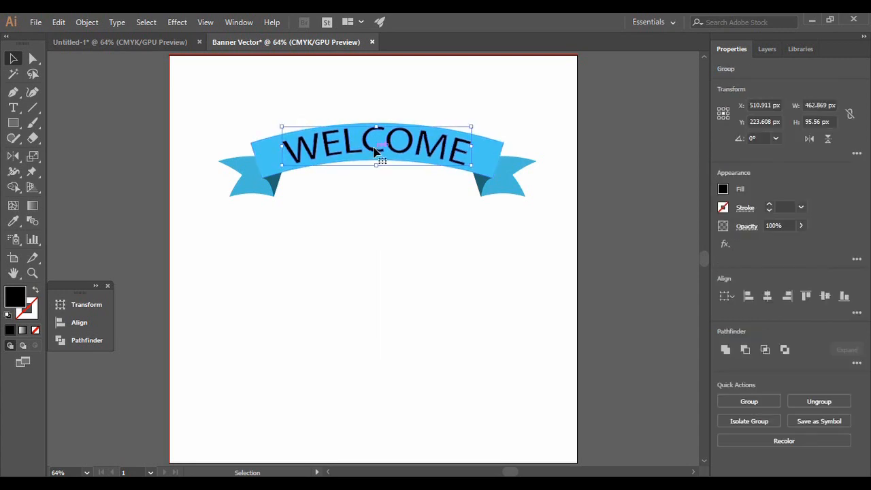
click(384, 210)
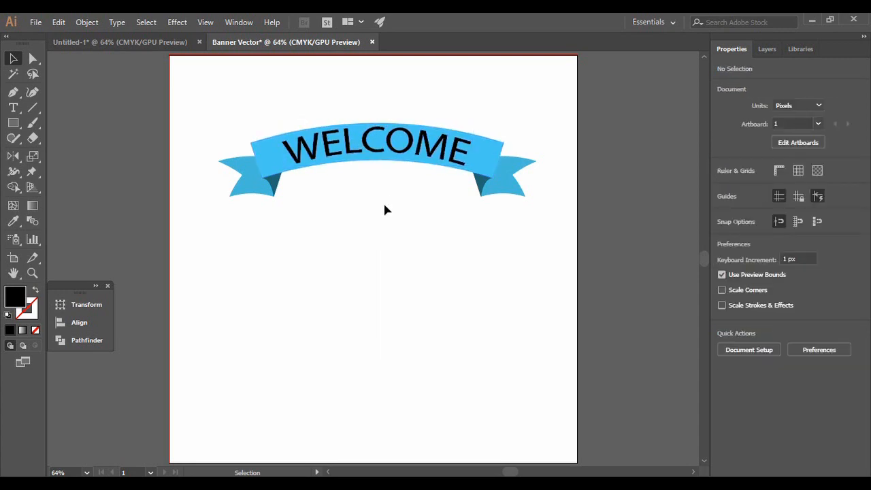